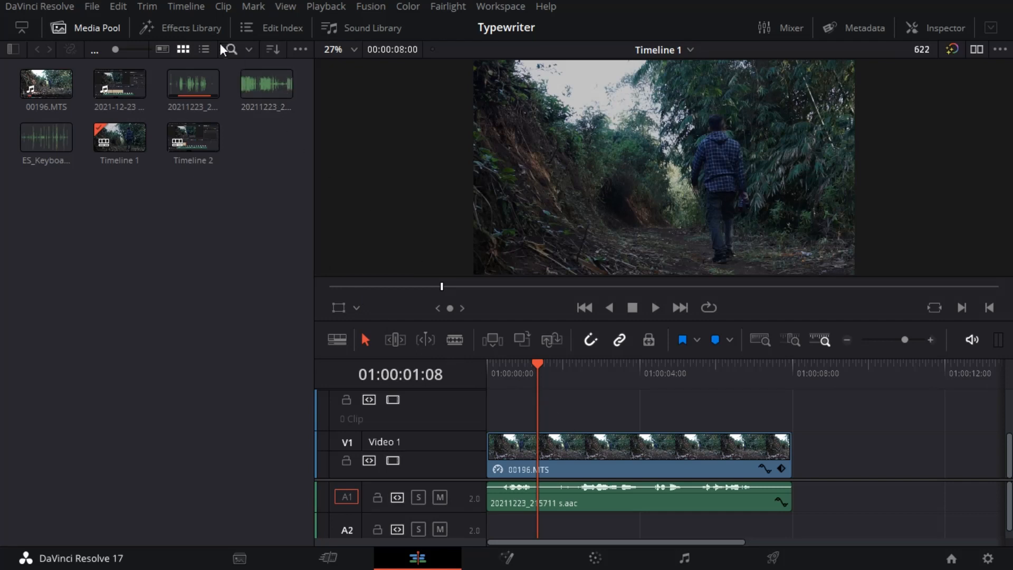
Step: Play the 00196.MTS clip from the beginning of the timeline and return the playhead to the start
{"action": "left_click", "coordinate": [555, 462]}
{"action": "key", "text": "Home"}
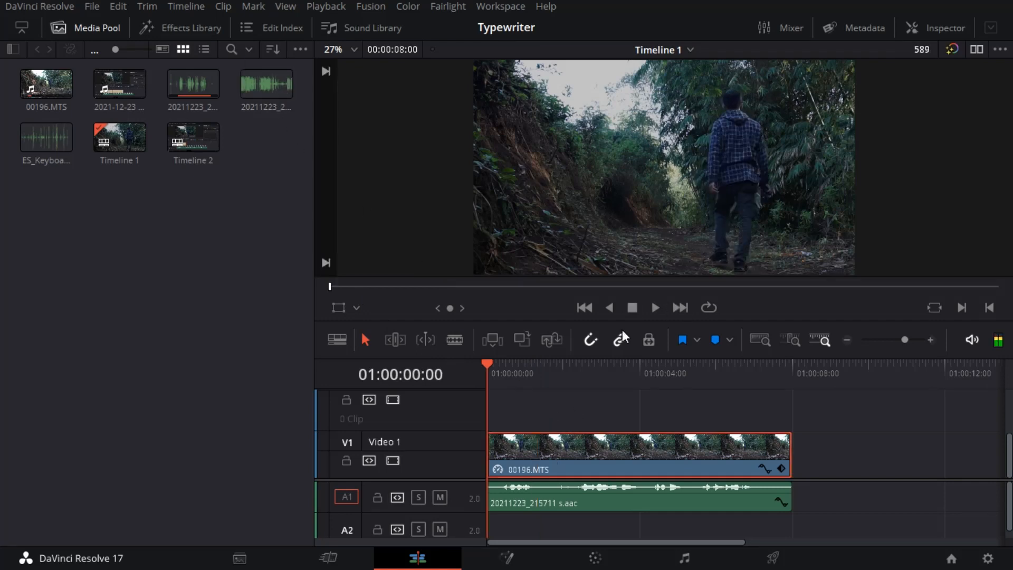
{"action": "left_click", "coordinate": [653, 309]}
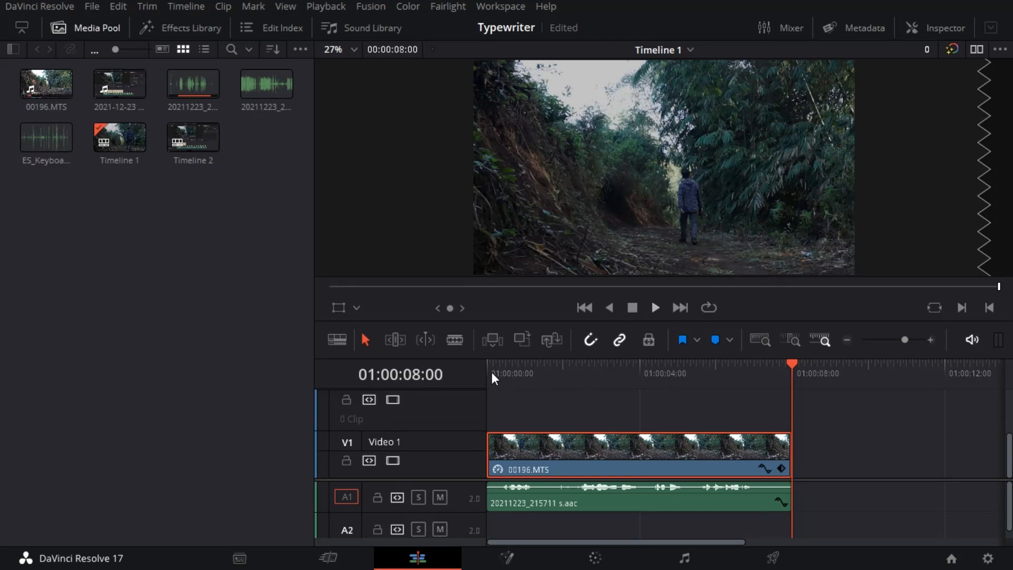
{"action": "key", "text": "Home"}
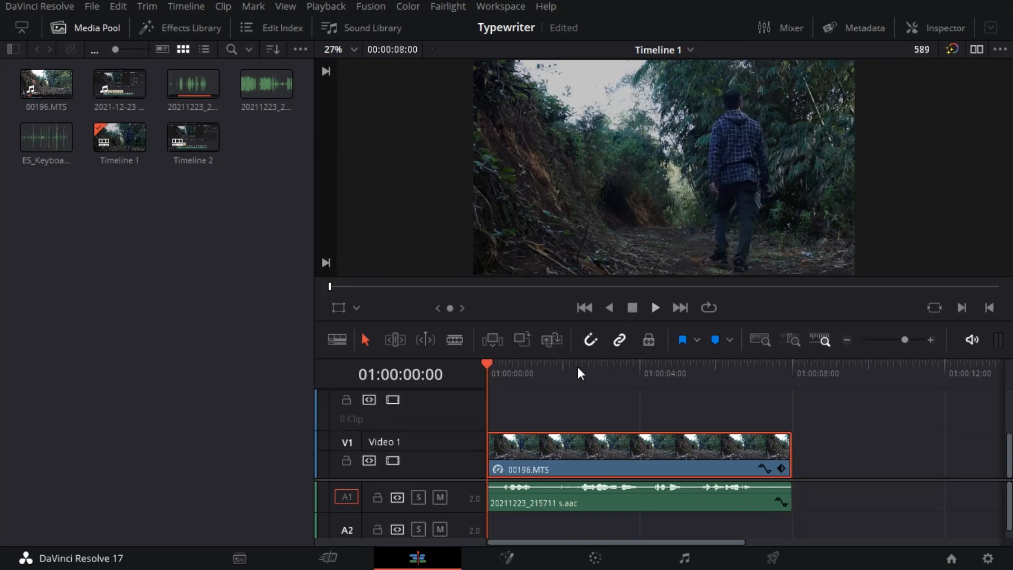
Step: Hide the media pool and show the Titles category of the effects library
{"action": "left_click", "coordinate": [96, 27]}
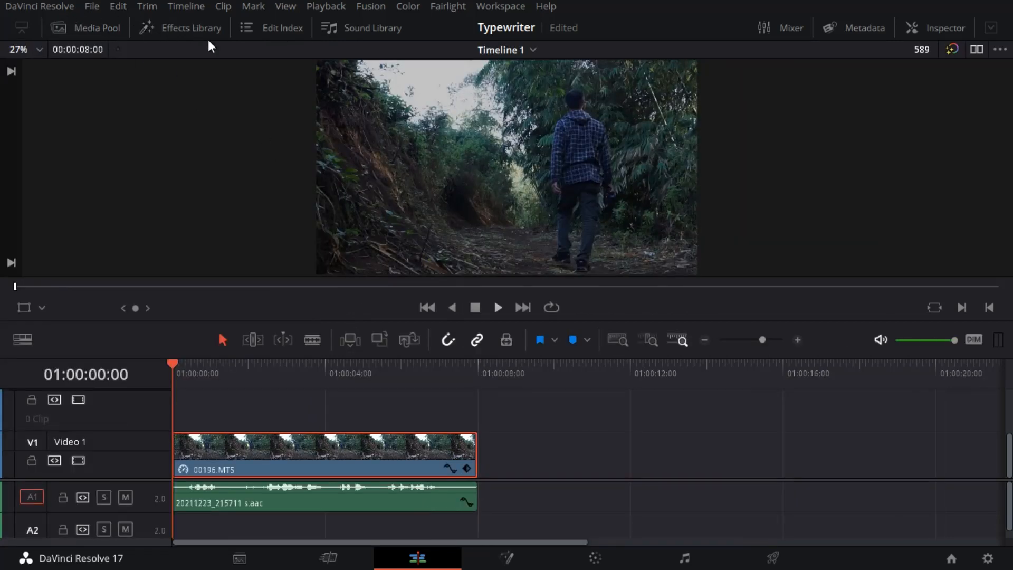
{"action": "left_click", "coordinate": [195, 31]}
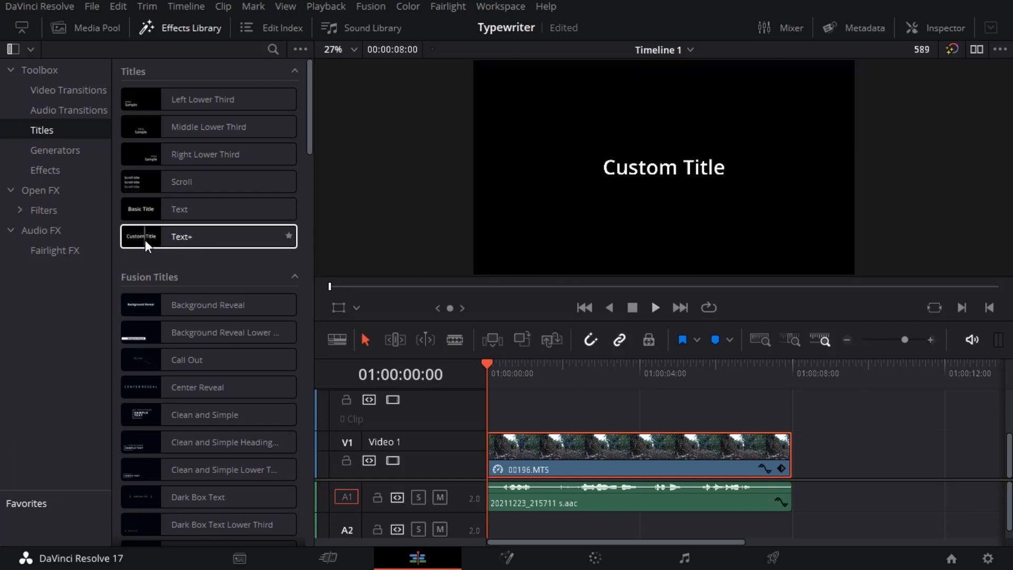
{"action": "left_click", "coordinate": [145, 239]}
{"action": "key", "text": "F9"}
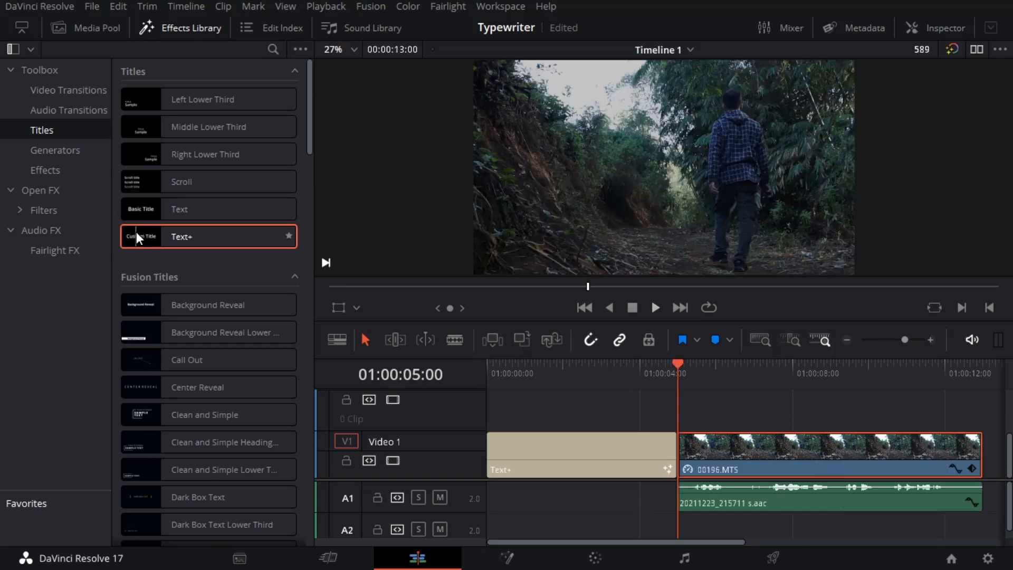
{"action": "left_click", "coordinate": [576, 450]}
{"action": "key", "text": "Delete"}
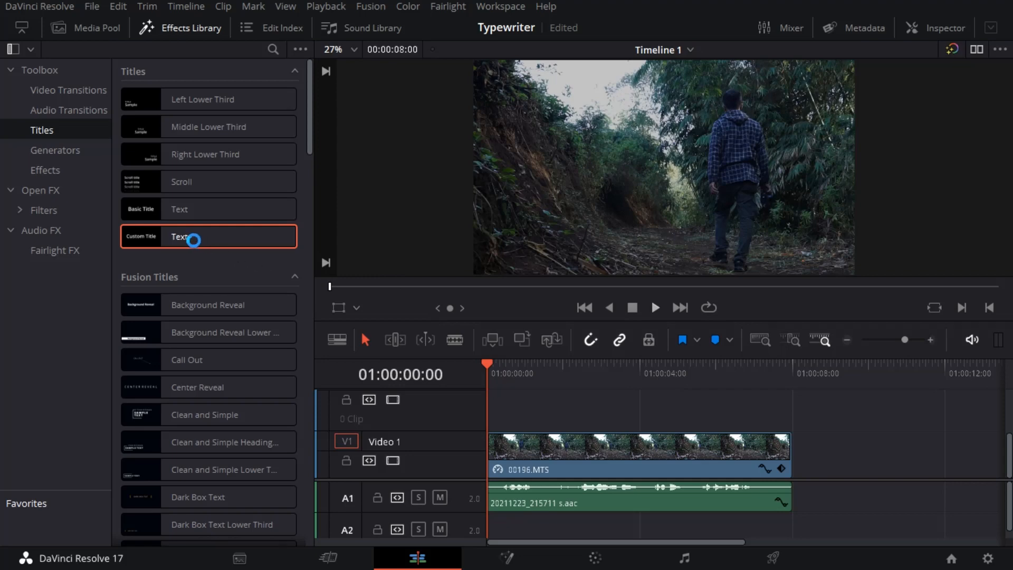
Step: Place a Text+ title on the track above the 00196.MTS clip at the timeline start and show the title's properties
{"action": "mouse_move", "coordinate": [173, 238]}
{"action": "left_click_drag", "start_coordinate": [172, 236], "coordinate": [505, 412]}
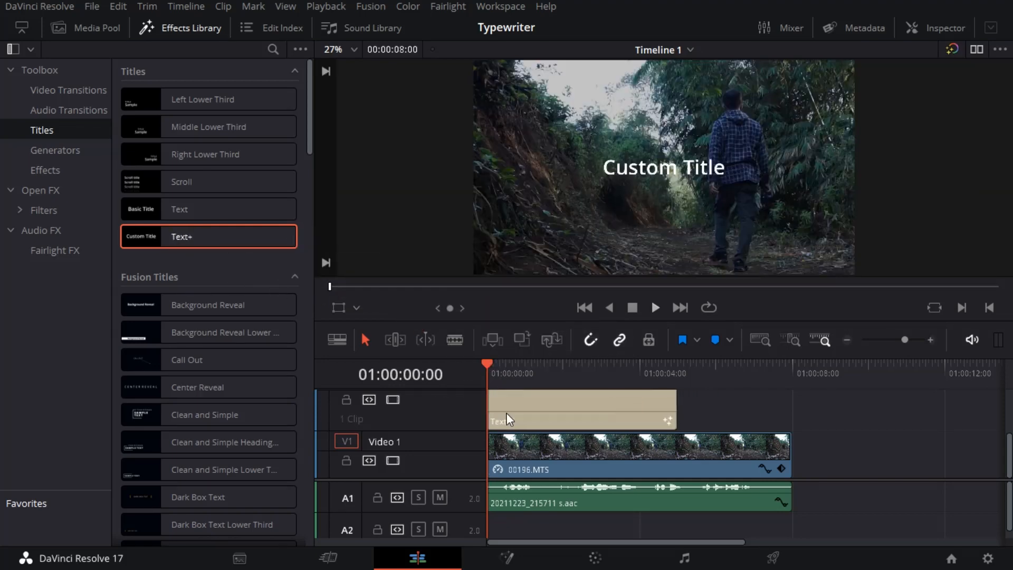
{"action": "left_click", "coordinate": [527, 402]}
{"action": "left_click", "coordinate": [172, 27]}
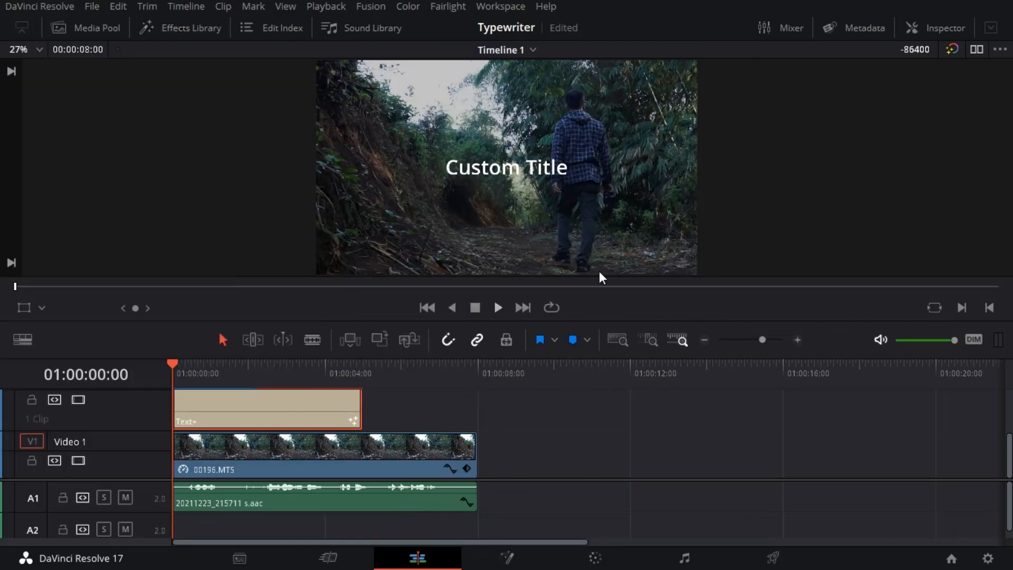
{"action": "left_click", "coordinate": [944, 28]}
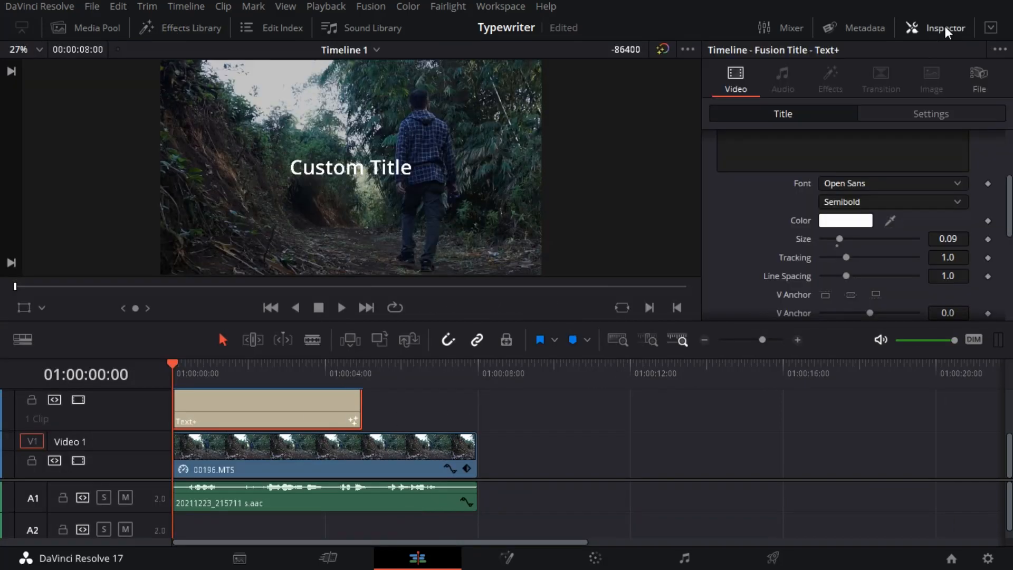
{"action": "left_click", "coordinate": [797, 340]}
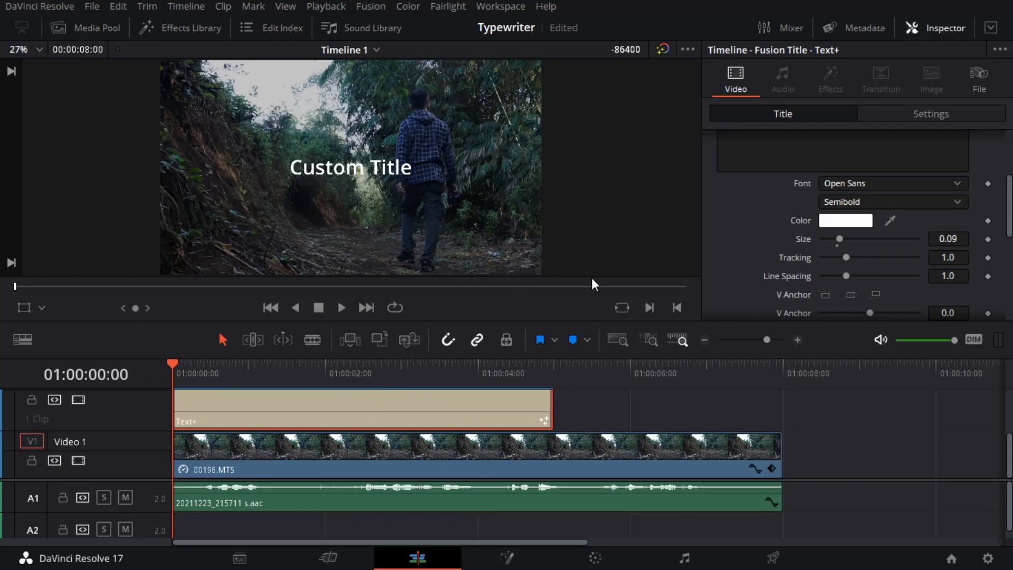
{"action": "scroll", "coordinate": [784, 211], "scroll_direction": "up", "scroll_amount": 5}
{"action": "triple_click", "coordinate": [749, 208]}
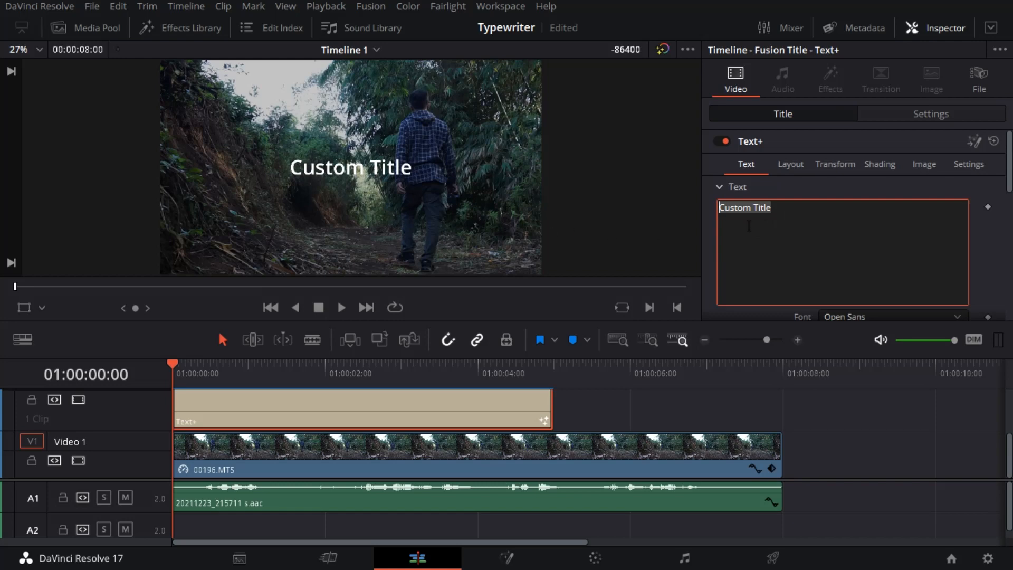
{"action": "left_click", "coordinate": [788, 207]}
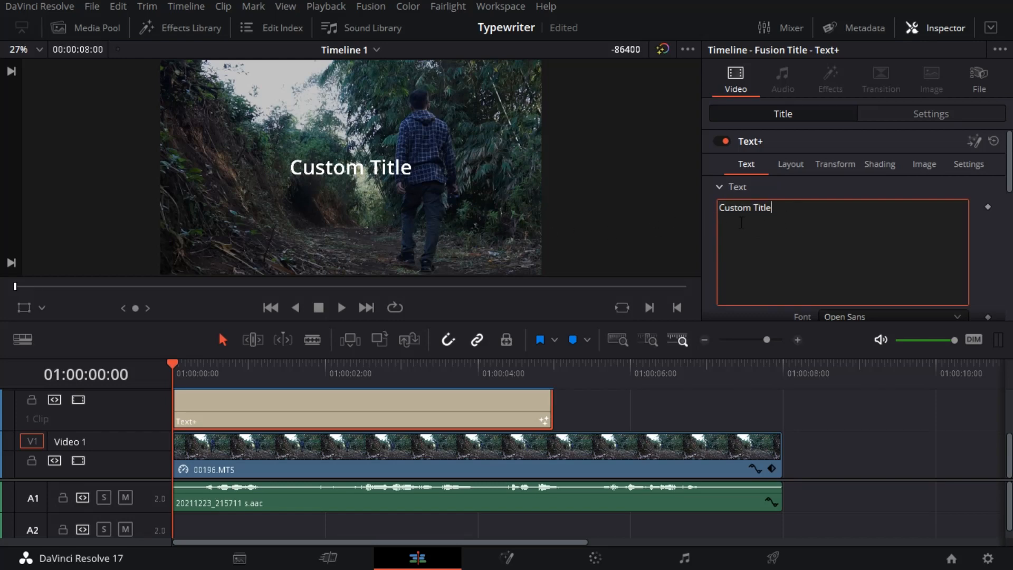
{"action": "left_click", "coordinate": [168, 372]}
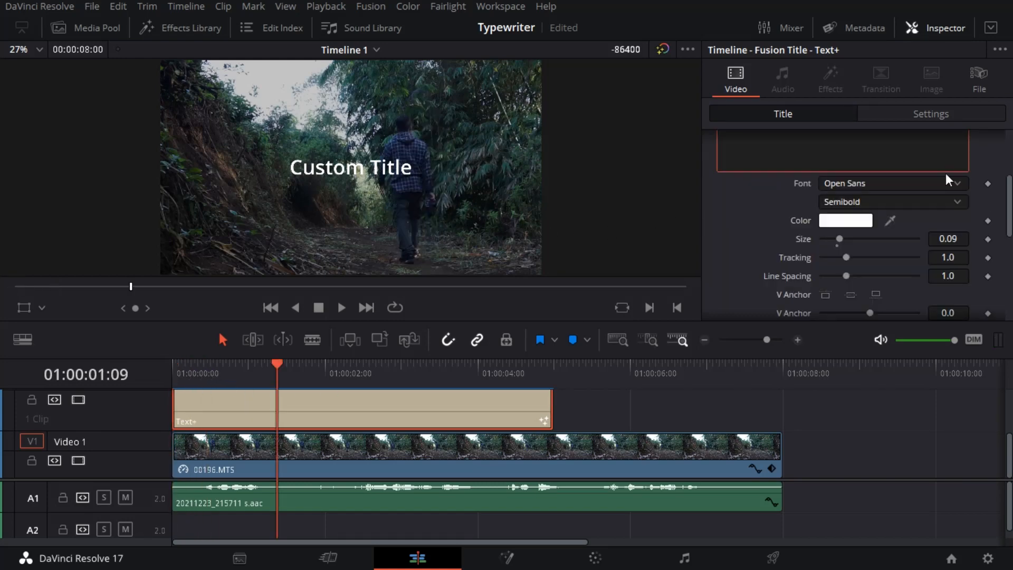
{"action": "left_click", "coordinate": [897, 182]}
{"action": "left_click", "coordinate": [880, 186]}
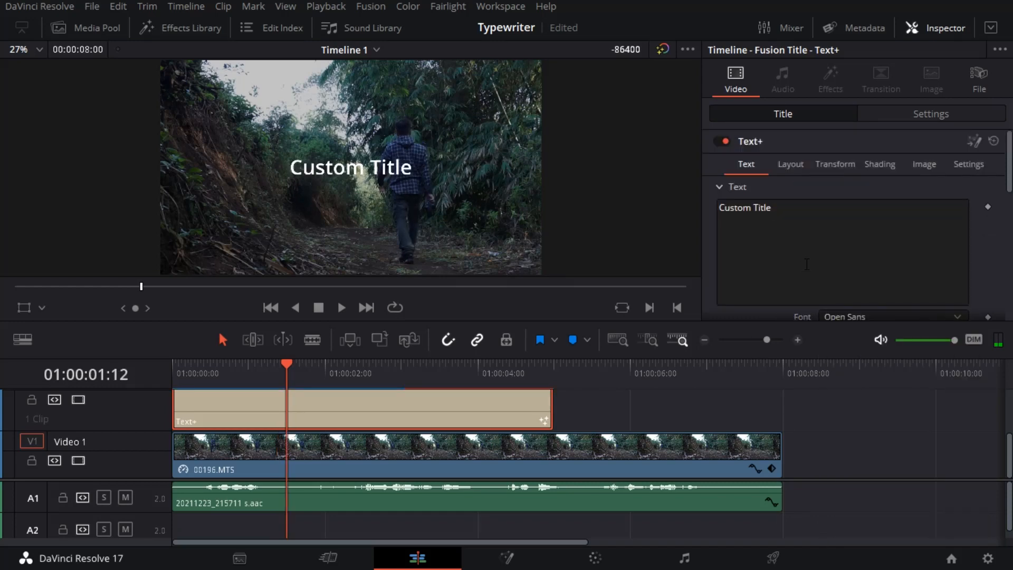
Step: Replace the title's text with "Setuju Gak?"
{"action": "left_click", "coordinate": [806, 255]}
{"action": "key", "text": "ctrl+a"}
{"action": "type", "text": "Sejuju"}
{"action": "key", "text": "BackSpace"}
{"action": "key", "text": "BackSpace"}
{"action": "key", "text": "BackSpace"}
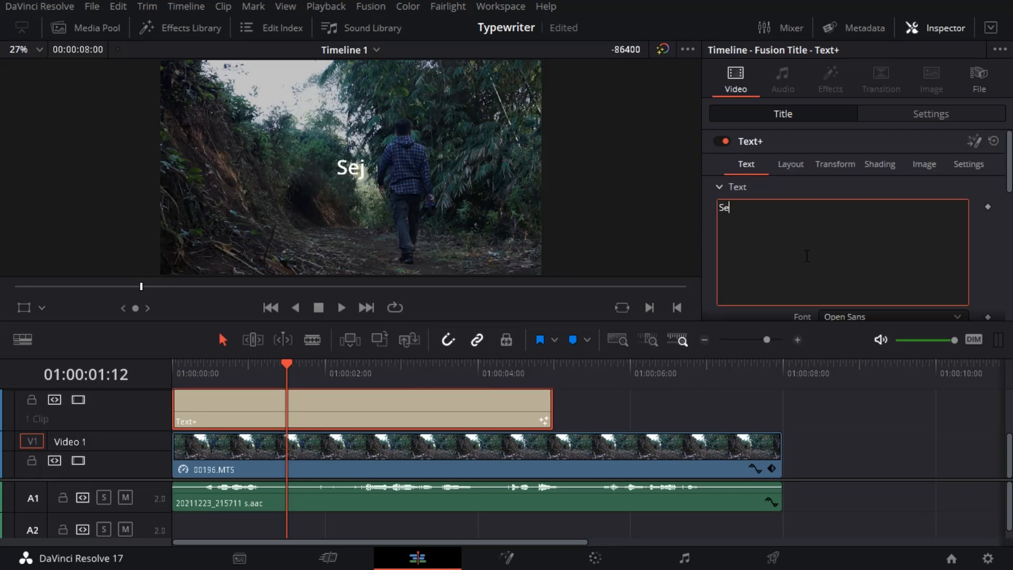
{"action": "key", "text": "BackSpace"}
{"action": "key", "text": "BackSpace"}
{"action": "type", "text": "etuju GAk"}
{"action": "key", "text": "BackSpace"}
{"action": "key", "text": "BackSpace"}
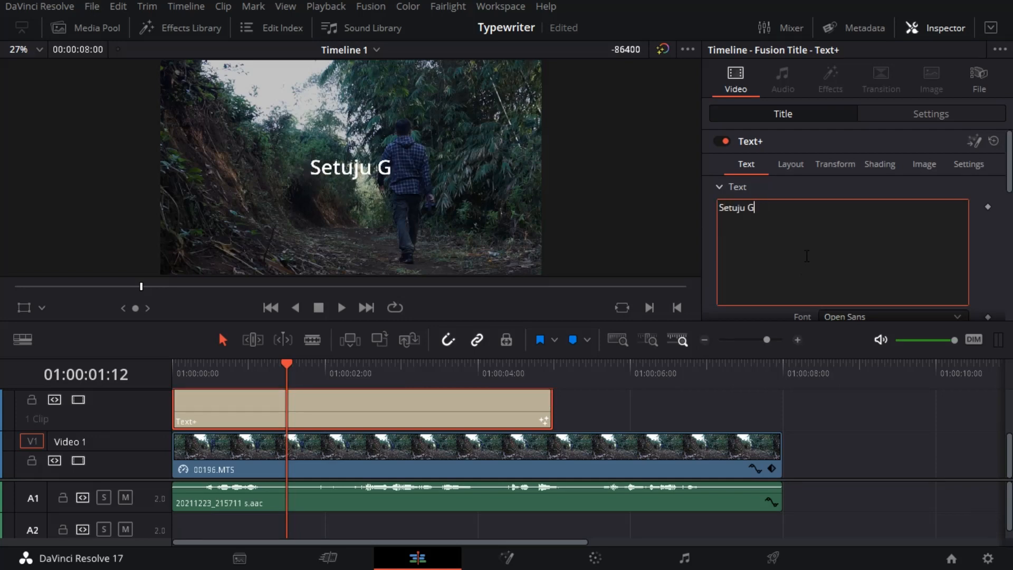
{"action": "type", "text": "ak?"}
Step: Change the title's font to Poppins Regular
{"action": "scroll", "coordinate": [806, 255], "scroll_direction": "down", "scroll_amount": 3}
{"action": "left_click", "coordinate": [892, 183]}
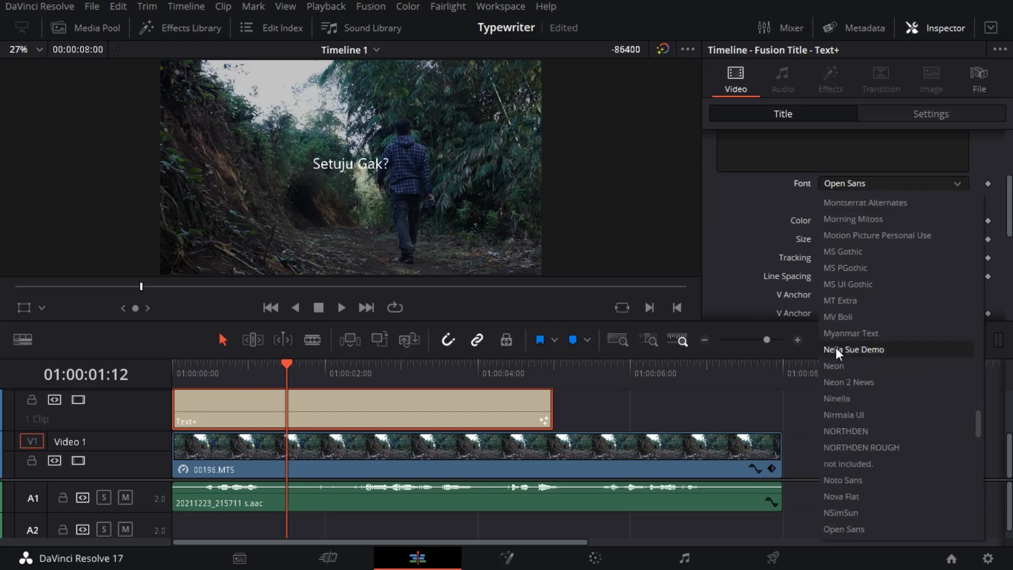
{"action": "scroll", "coordinate": [884, 345], "scroll_direction": "down", "scroll_amount": 5}
{"action": "left_click", "coordinate": [840, 429]}
{"action": "scroll", "coordinate": [860, 227], "scroll_direction": "down", "scroll_amount": 5}
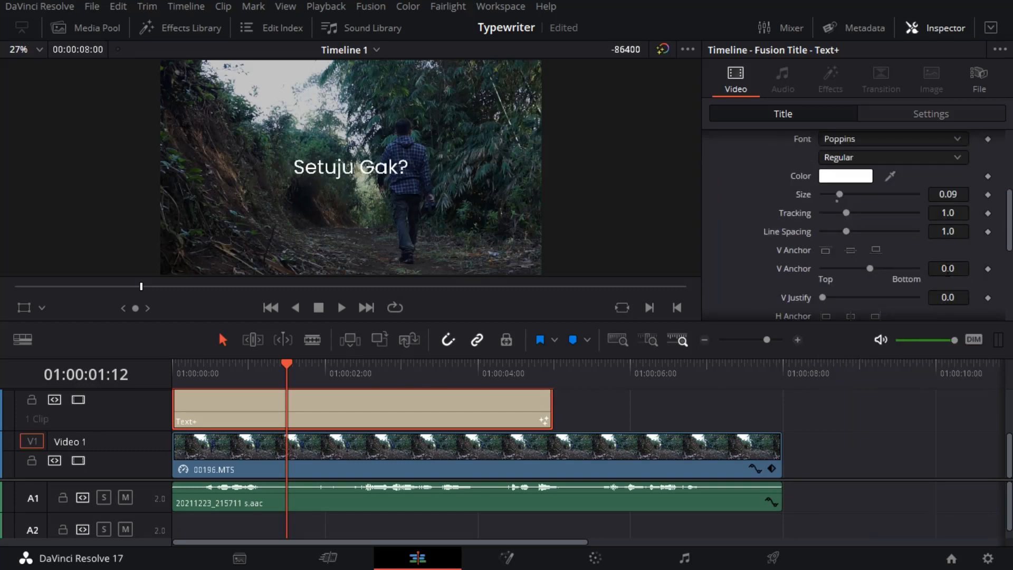
{"action": "scroll", "coordinate": [917, 258], "scroll_direction": "up", "scroll_amount": 5}
{"action": "left_click", "coordinate": [883, 115]}
{"action": "left_click", "coordinate": [814, 117]}
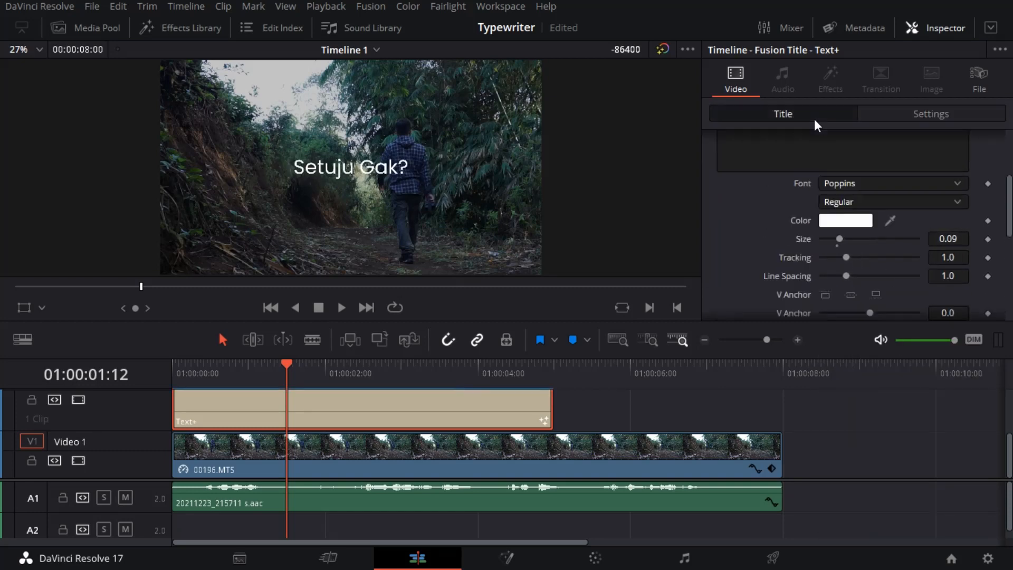
Step: Shift the title leftward in its layout to a Center X of 0.358 and return the playhead to the start
{"action": "scroll", "coordinate": [807, 211], "scroll_direction": "up", "scroll_amount": 3}
{"action": "left_click", "coordinate": [790, 164]}
{"action": "mouse_move", "coordinate": [851, 225]}
{"action": "left_mouse_down"}
{"action": "mouse_move", "coordinate": [788, 225]}
{"action": "mouse_move", "coordinate": [839, 225]}
{"action": "left_mouse_up"}
{"action": "left_click_drag", "start_coordinate": [245, 381], "coordinate": [210, 390]}
{"action": "key", "text": "Home"}
{"action": "left_click", "coordinate": [308, 417]}
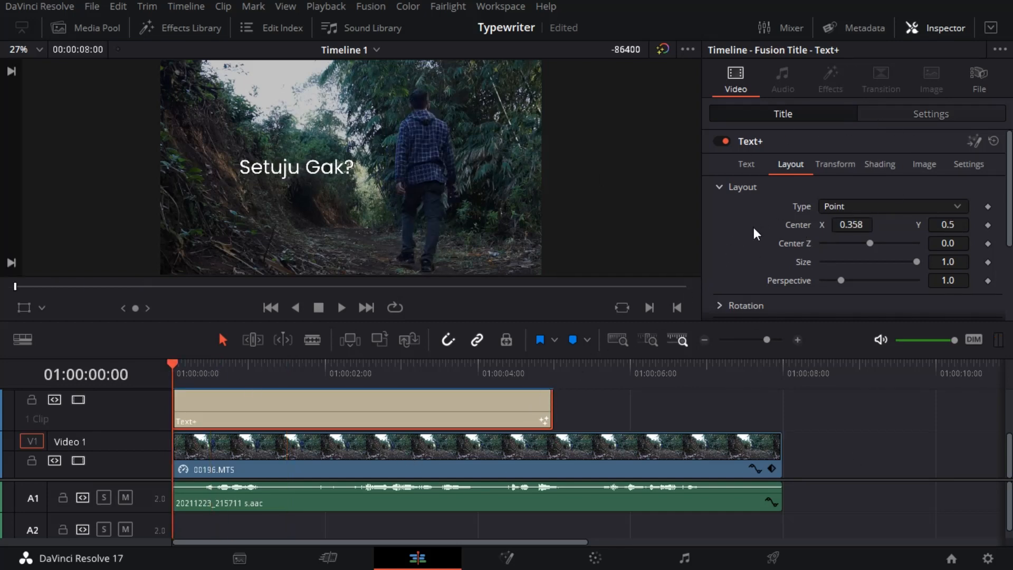
Step: Return to the title's text properties and bring its Write On range into view
{"action": "left_click", "coordinate": [752, 169]}
{"action": "scroll", "coordinate": [761, 176], "scroll_direction": "down", "scroll_amount": 5}
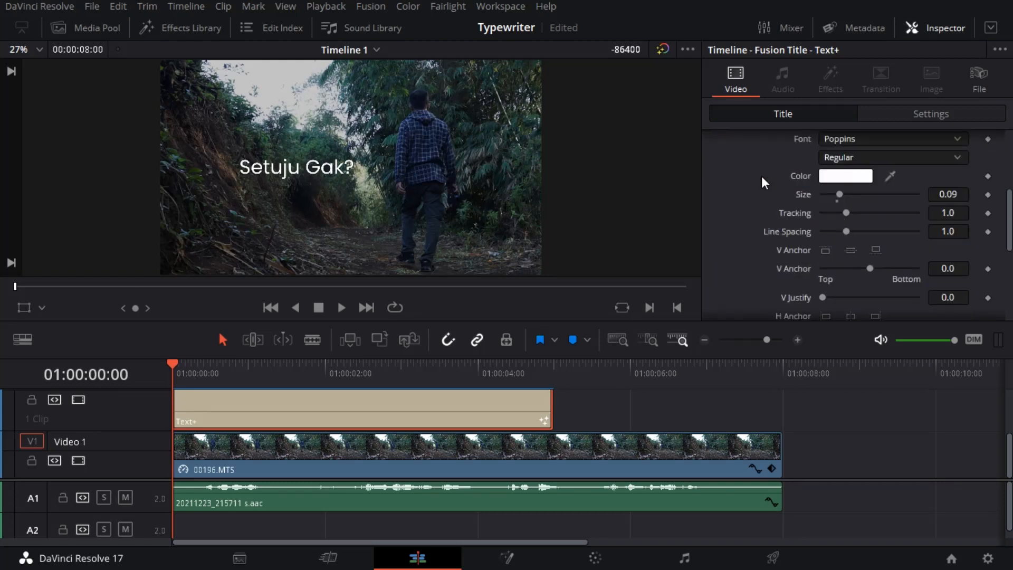
{"action": "scroll", "coordinate": [761, 190], "scroll_direction": "down", "scroll_amount": 5}
{"action": "scroll", "coordinate": [787, 248], "scroll_direction": "up", "scroll_amount": 2}
{"action": "scroll", "coordinate": [786, 249], "scroll_direction": "down", "scroll_amount": 3}
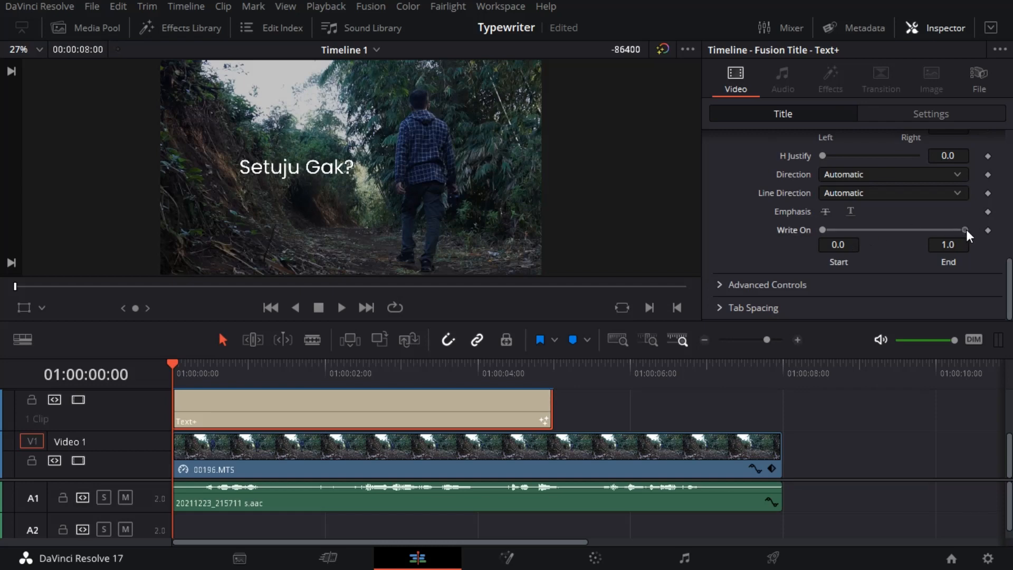
Step: Try out different Write On start and end values on the title and restore them to 0.0 and 1.0
{"action": "left_click_drag", "start_coordinate": [935, 233], "coordinate": [973, 226]}
{"action": "scroll", "coordinate": [250, 138], "scroll_direction": "up", "scroll_amount": 2}
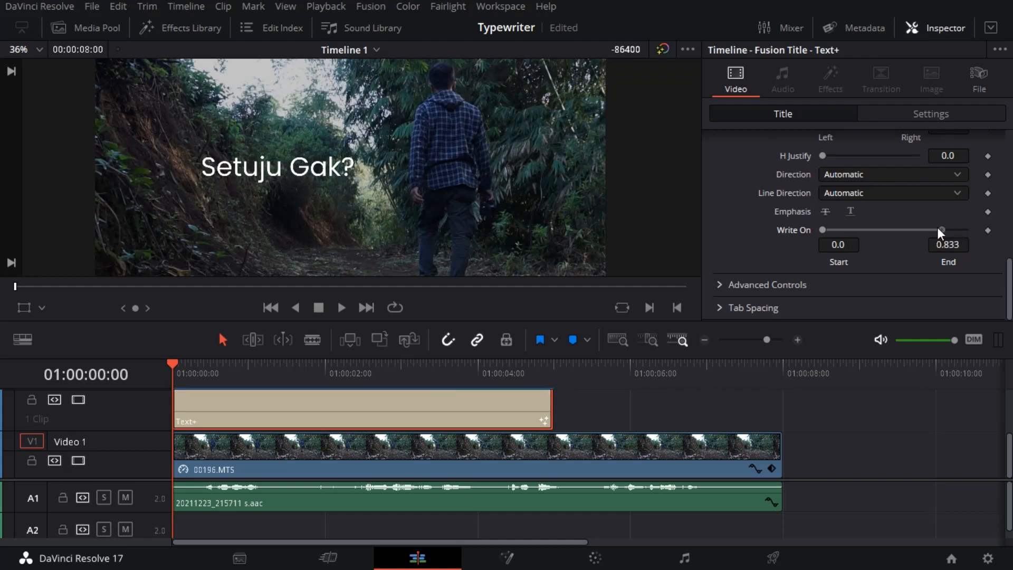
{"action": "left_click_drag", "start_coordinate": [937, 227], "coordinate": [992, 232]}
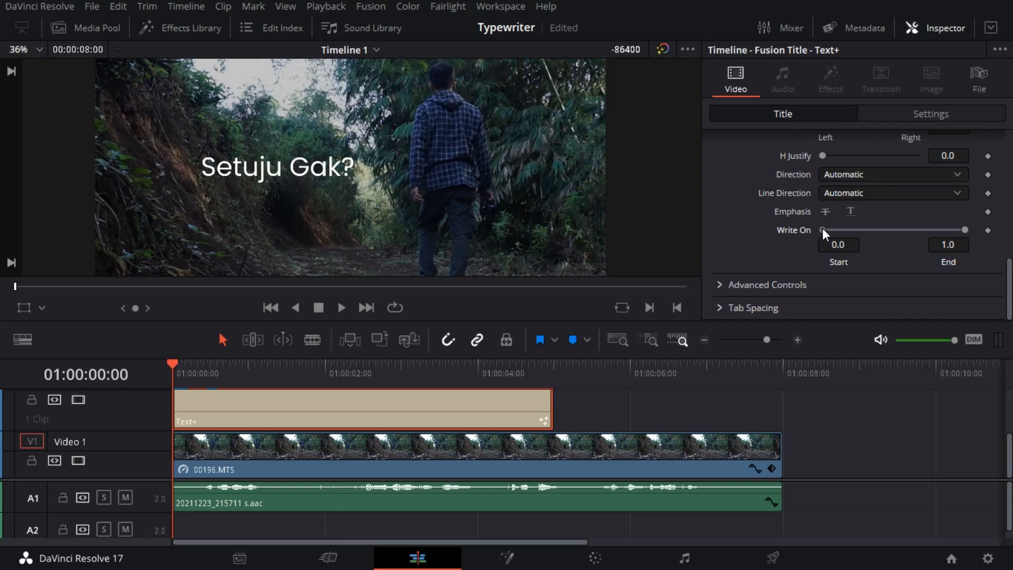
{"action": "mouse_move", "coordinate": [822, 228]}
{"action": "left_mouse_down"}
{"action": "mouse_move", "coordinate": [910, 213]}
{"action": "mouse_move", "coordinate": [820, 230]}
{"action": "left_mouse_up"}
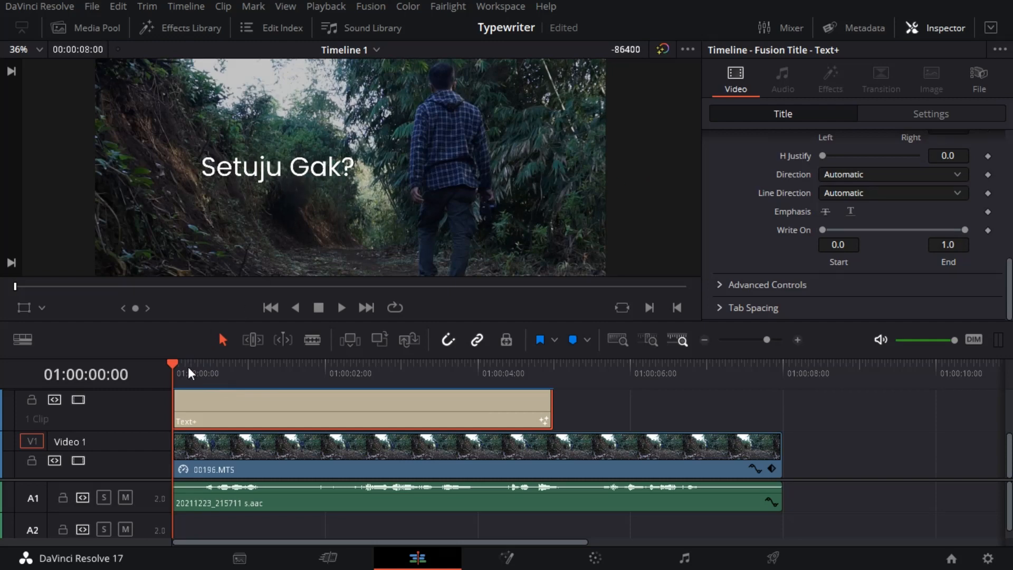
Step: Keyframe the title's Write On End from 0.0 at 01:00:00:07 to 1.0 at 01:00:01:04
{"action": "mouse_move", "coordinate": [188, 371]}
{"action": "left_mouse_down"}
{"action": "mouse_move", "coordinate": [201, 387]}
{"action": "mouse_move", "coordinate": [194, 379]}
{"action": "left_mouse_up"}
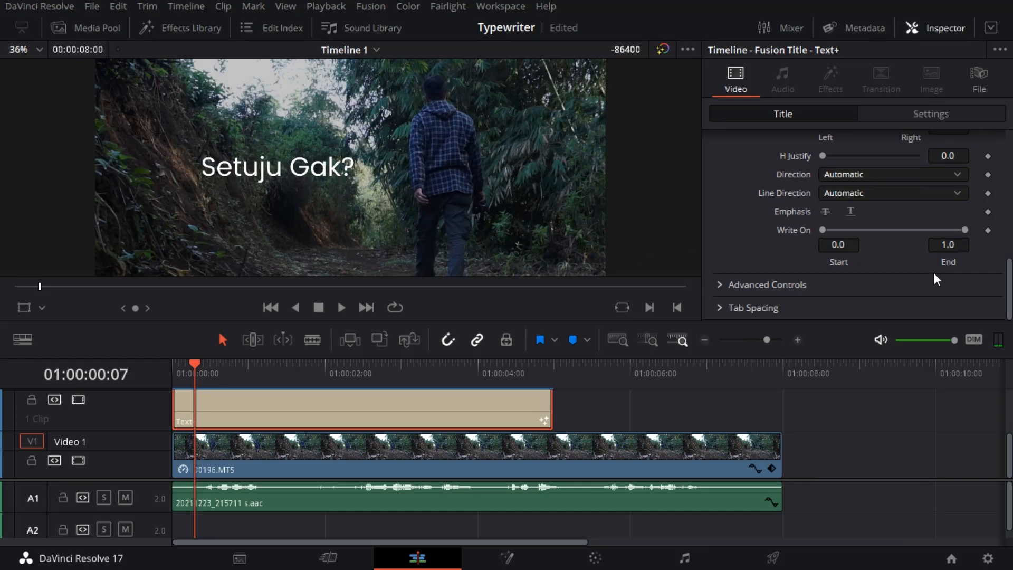
{"action": "left_click_drag", "start_coordinate": [966, 232], "coordinate": [797, 245]}
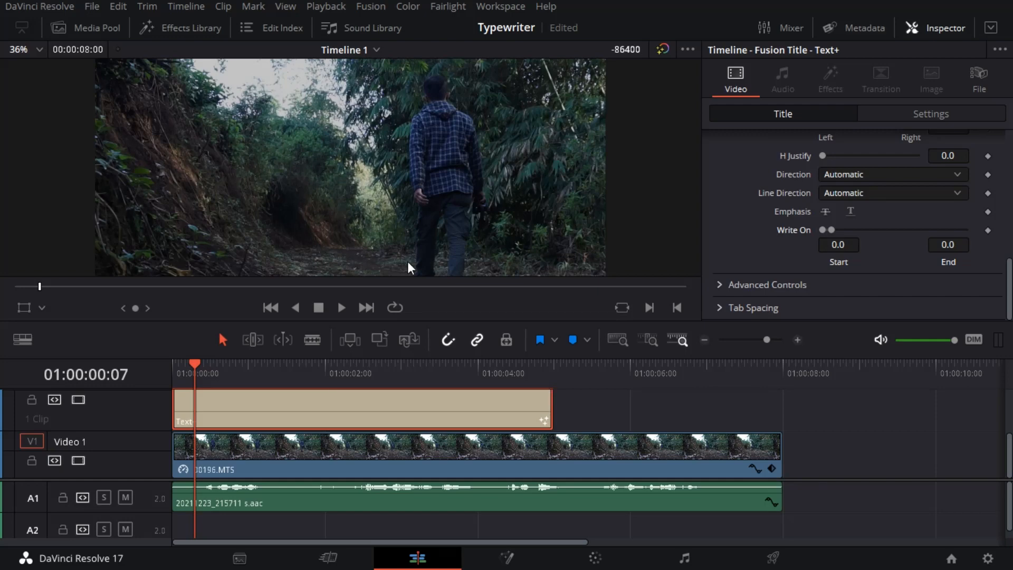
{"action": "left_click", "coordinate": [987, 231]}
{"action": "left_click_drag", "start_coordinate": [208, 373], "coordinate": [261, 379]}
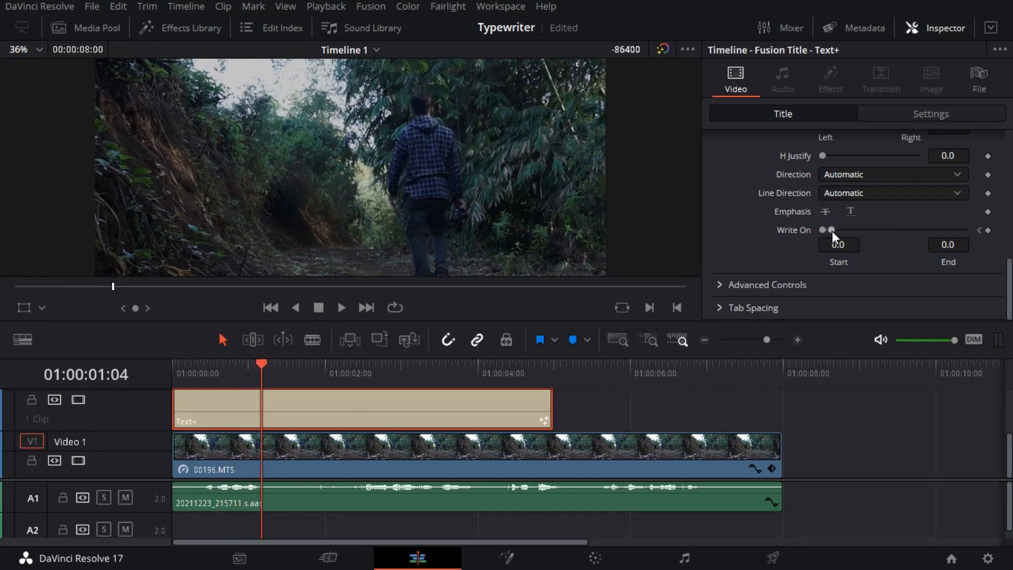
{"action": "left_click_drag", "start_coordinate": [831, 231], "coordinate": [945, 241]}
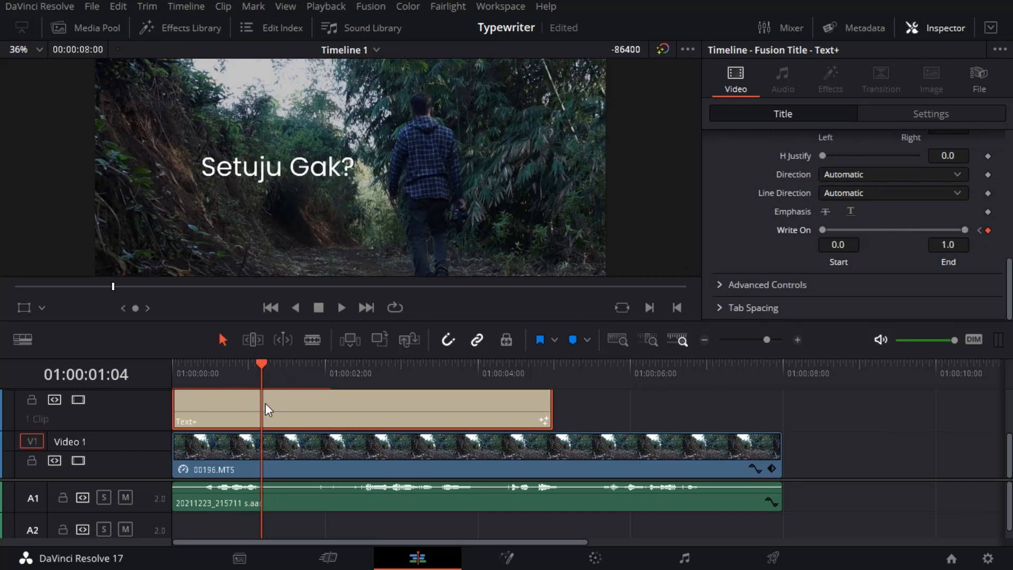
Step: Preview the title's write-on animation from the timeline start and trim the title to end at 01:00:02:11
{"action": "left_click_drag", "start_coordinate": [260, 363], "coordinate": [173, 363]}
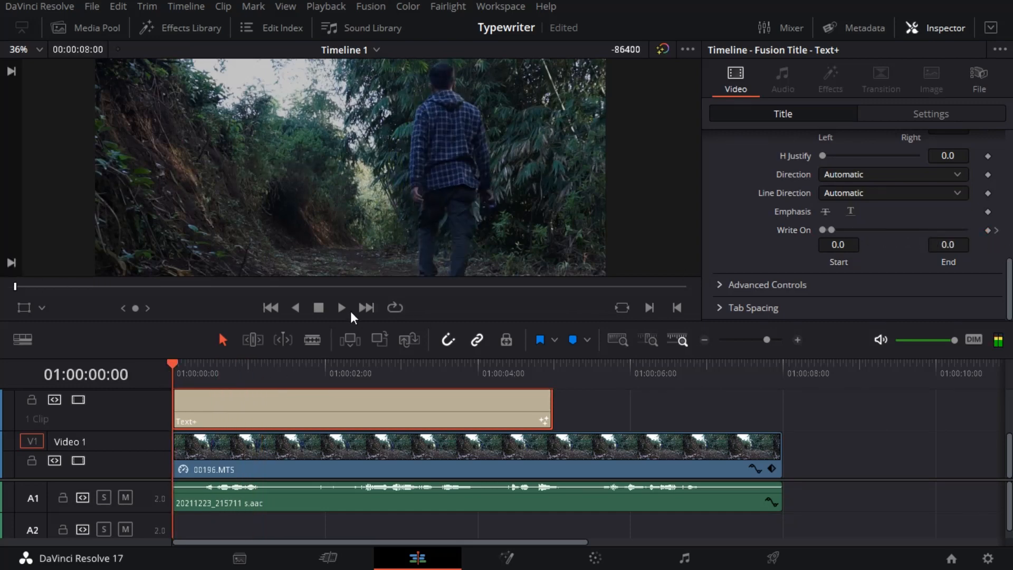
{"action": "left_click", "coordinate": [315, 312]}
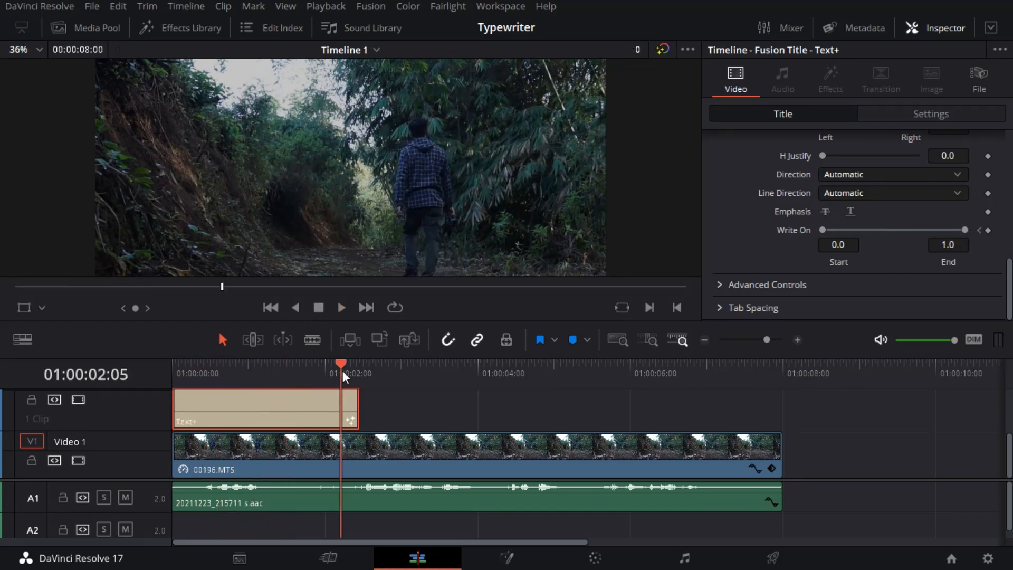
Step: Paste a copy of the title directly after the first one, starting at 01:00:02:11
{"action": "left_click_drag", "start_coordinate": [343, 370], "coordinate": [360, 370]}
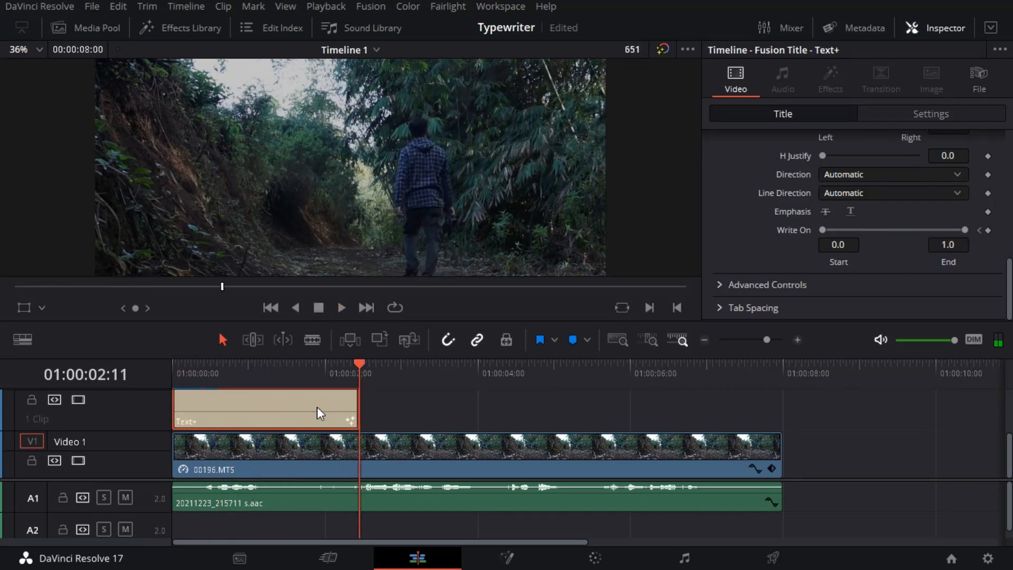
{"action": "key", "text": "ctrl+v"}
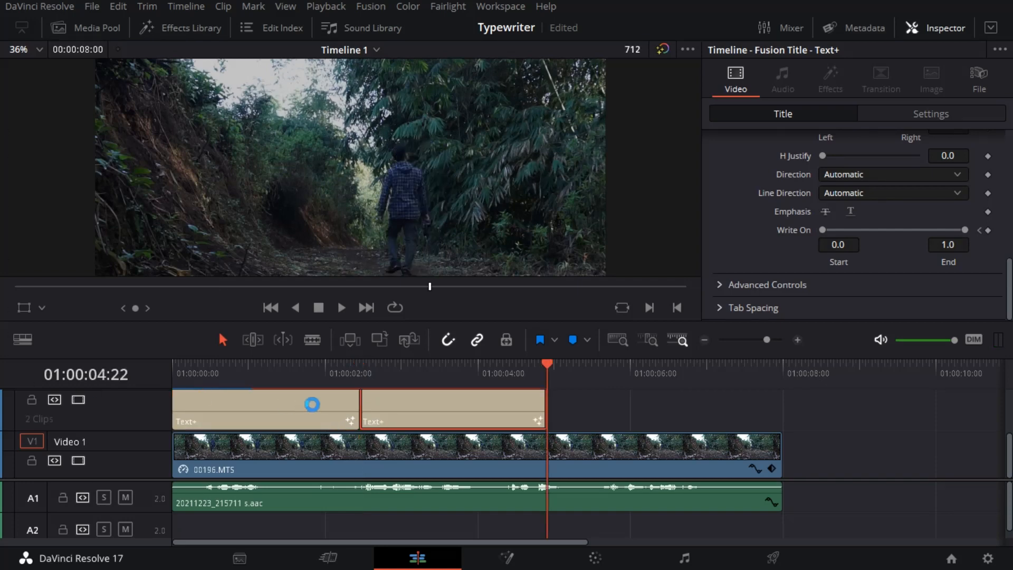
Step: Play the pasted title from the seam between the two titles to preview its animation
{"action": "left_click", "coordinate": [318, 413]}
{"action": "mouse_move", "coordinate": [359, 373]}
{"action": "left_mouse_down"}
{"action": "mouse_move", "coordinate": [388, 383]}
{"action": "mouse_move", "coordinate": [390, 408]}
{"action": "mouse_move", "coordinate": [363, 383]}
{"action": "left_mouse_up"}
{"action": "left_click", "coordinate": [332, 308]}
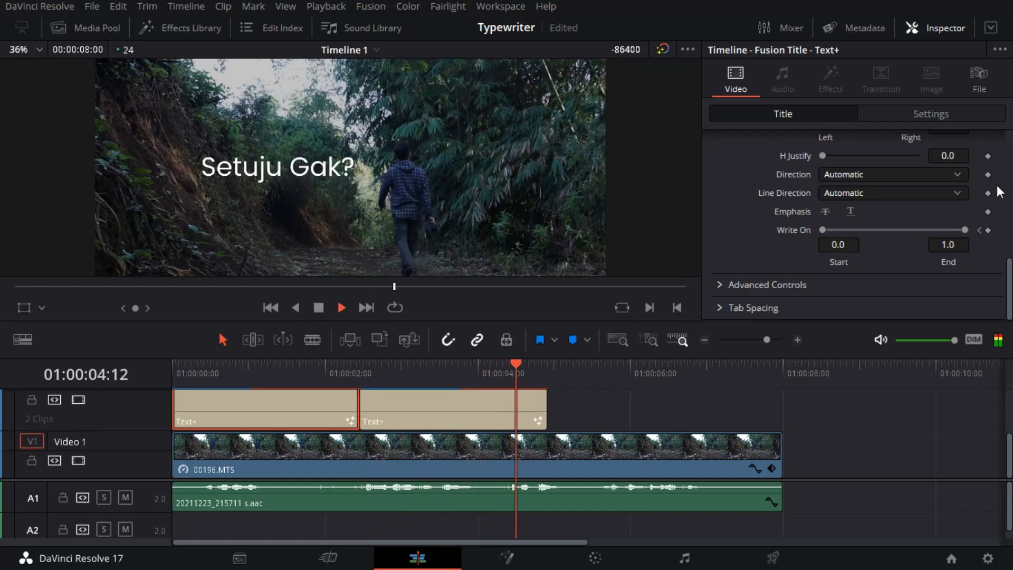
Step: Stop playback and replace the second title's text with "Kalau Jalan Itu ke Depan"
{"action": "left_click", "coordinate": [318, 307]}
{"action": "left_click", "coordinate": [401, 366]}
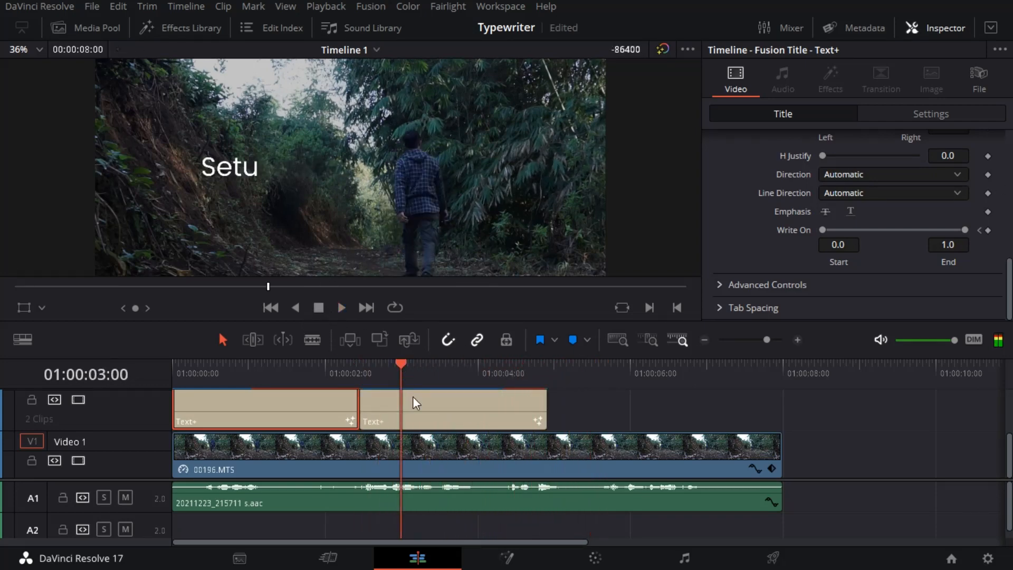
{"action": "left_click", "coordinate": [413, 396]}
{"action": "key", "text": "ctrl+a"}
{"action": "type", "text": "Kalau"}
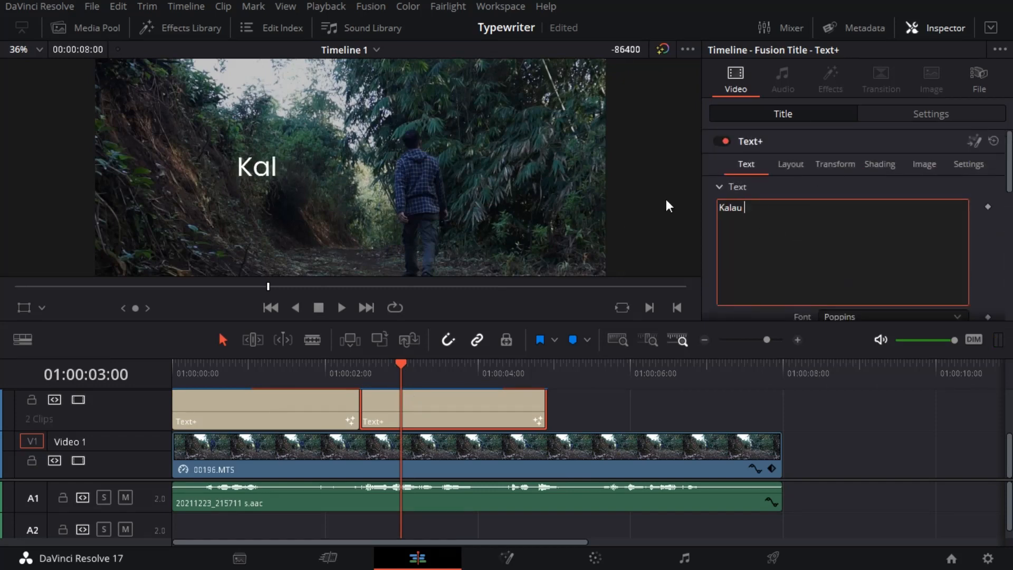
{"action": "type", "text": " Jalan Itu"}
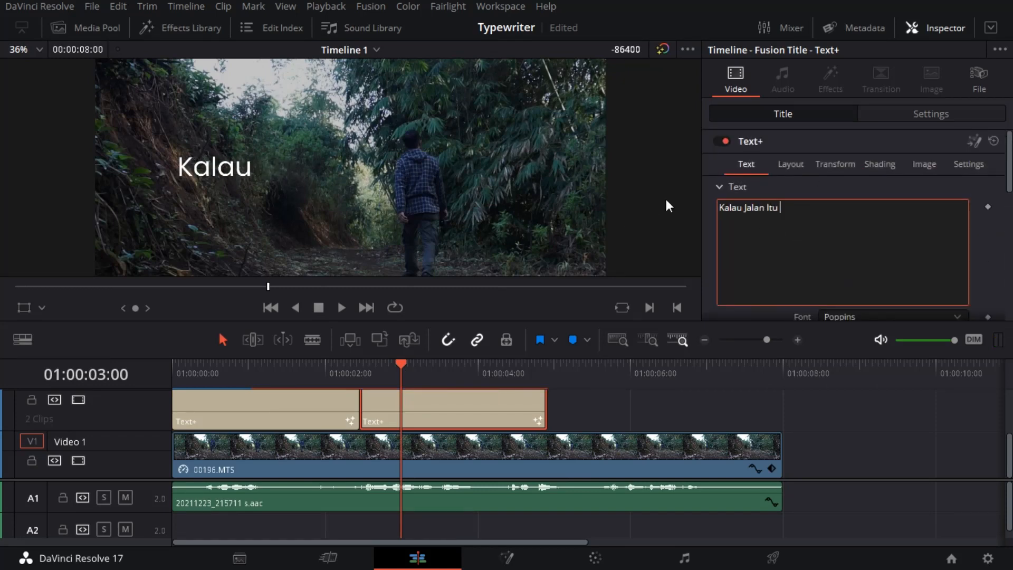
{"action": "type", "text": " ke Depan"}
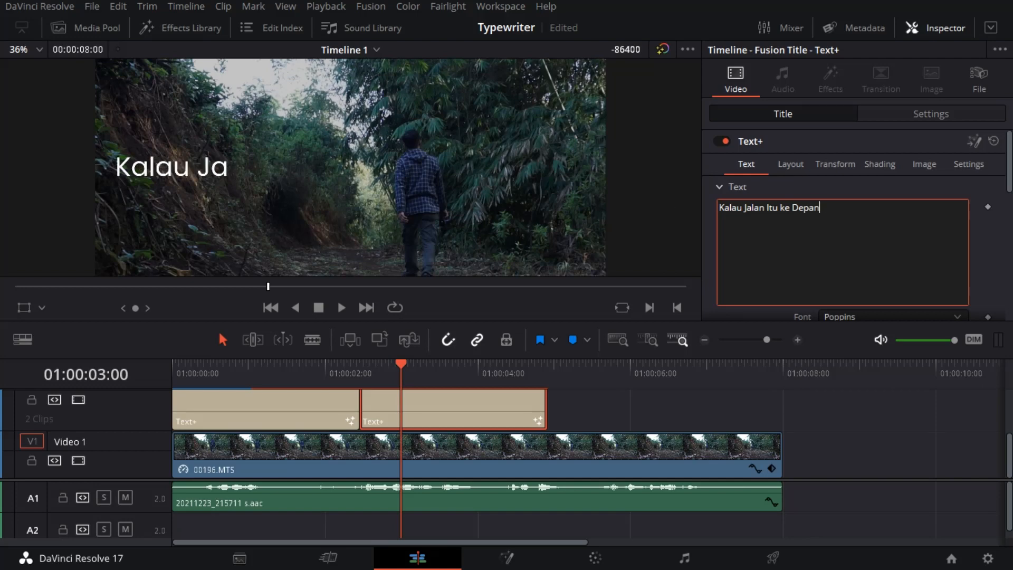
Step: Delete the existing Write On keyframes from the second title
{"action": "scroll", "coordinate": [836, 235], "scroll_direction": "down", "scroll_amount": 5}
{"action": "scroll", "coordinate": [836, 239], "scroll_direction": "down", "scroll_amount": 4}
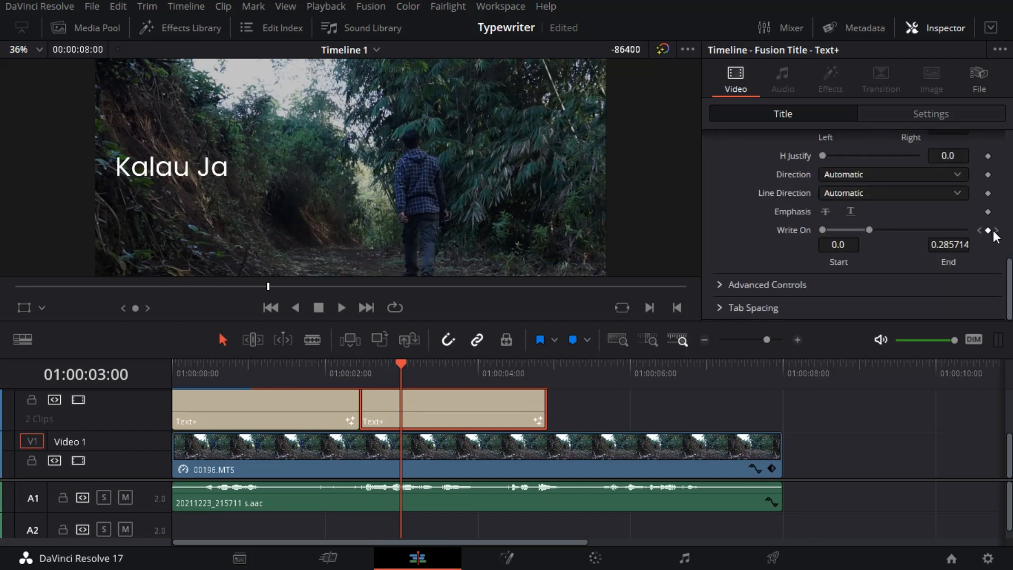
{"action": "left_click", "coordinate": [996, 230]}
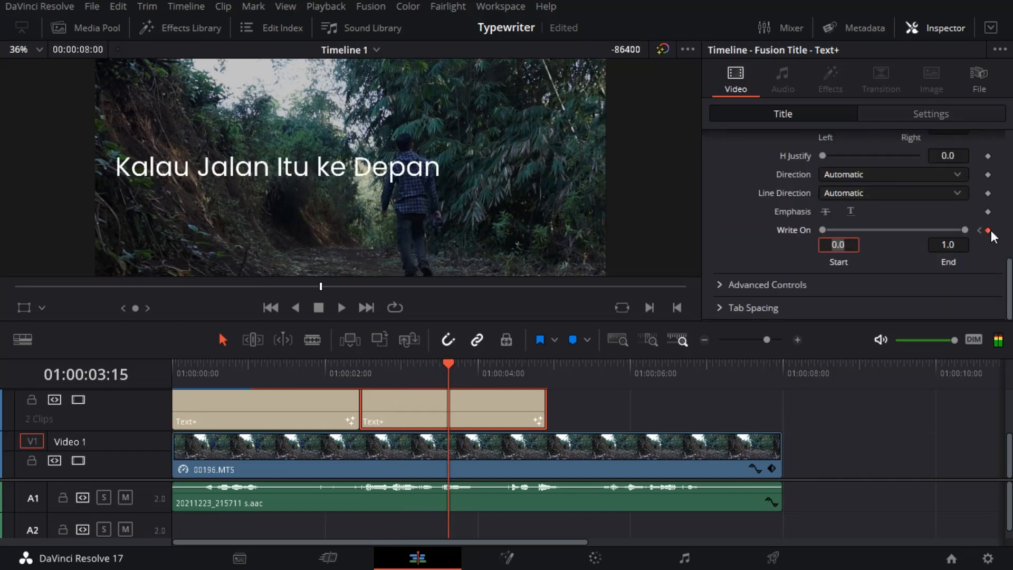
{"action": "left_click", "coordinate": [980, 230]}
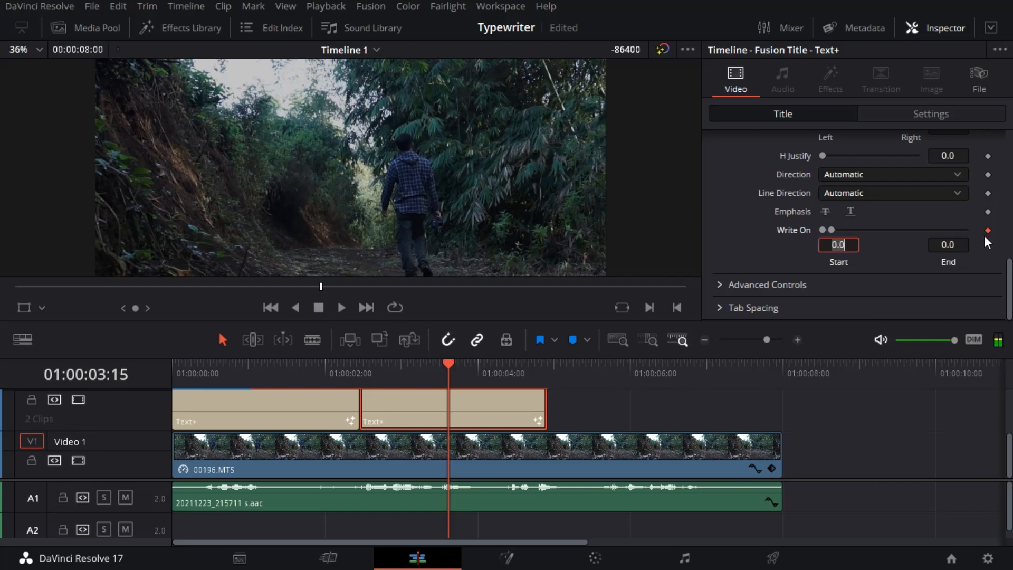
{"action": "left_click", "coordinate": [986, 233]}
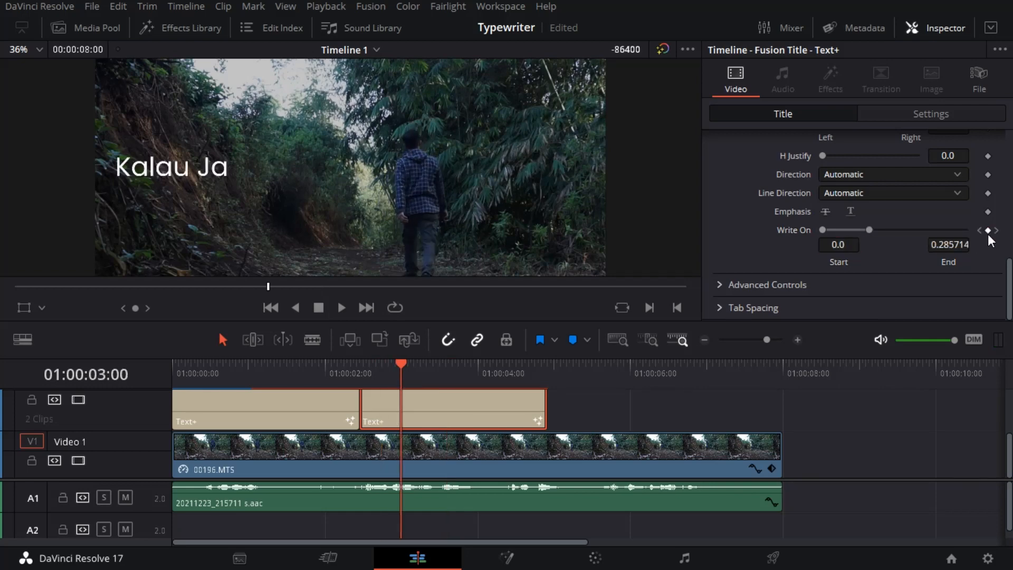
{"action": "left_click", "coordinate": [996, 230]}
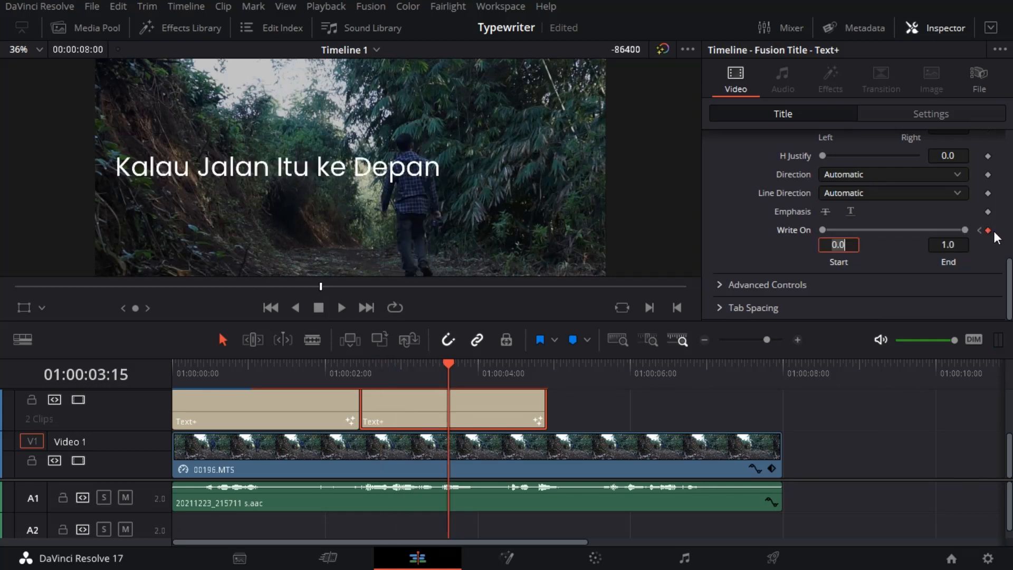
{"action": "left_click", "coordinate": [987, 230]}
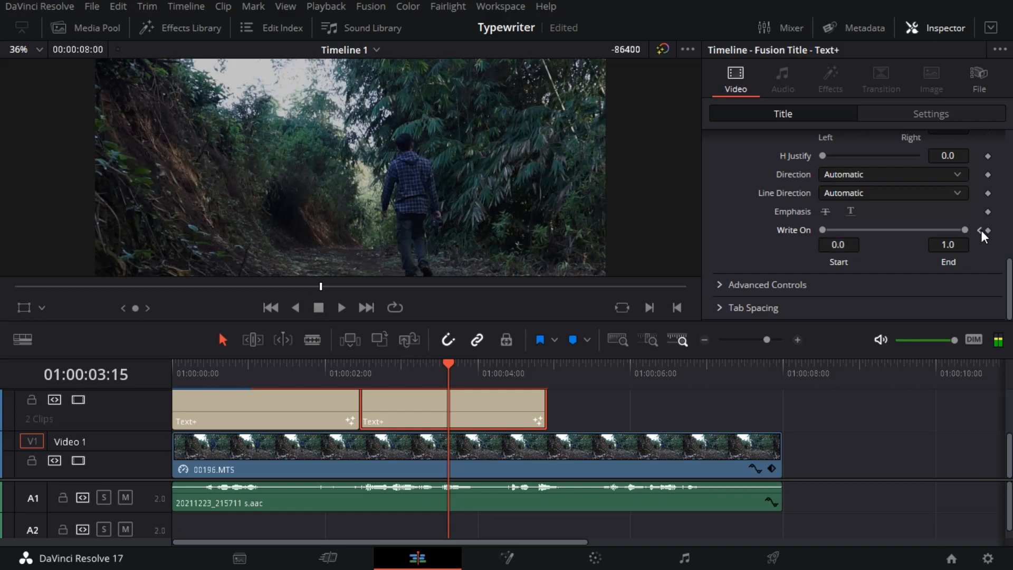
{"action": "left_click", "coordinate": [980, 231]}
{"action": "left_click", "coordinate": [996, 231]}
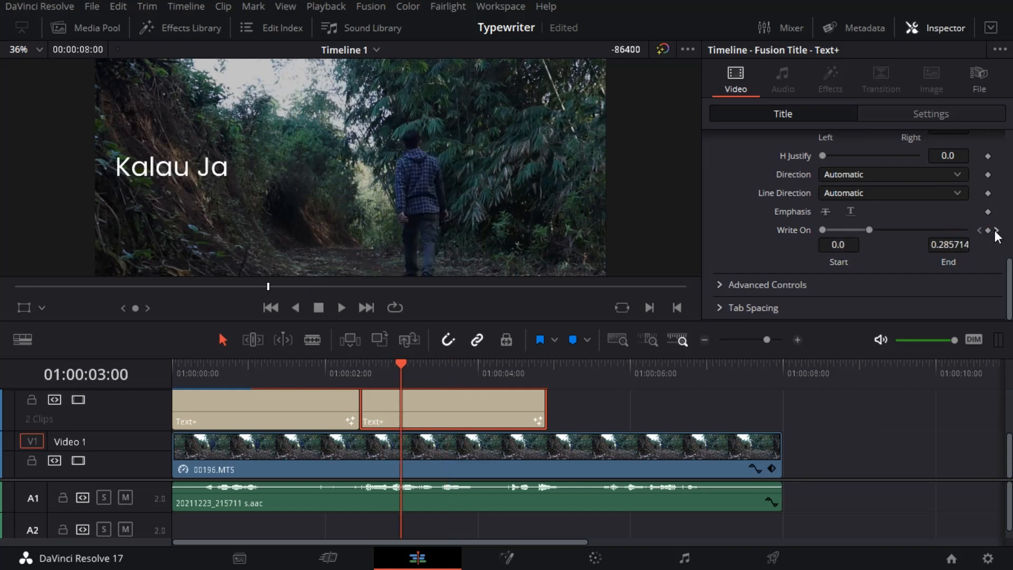
{"action": "left_click", "coordinate": [987, 231]}
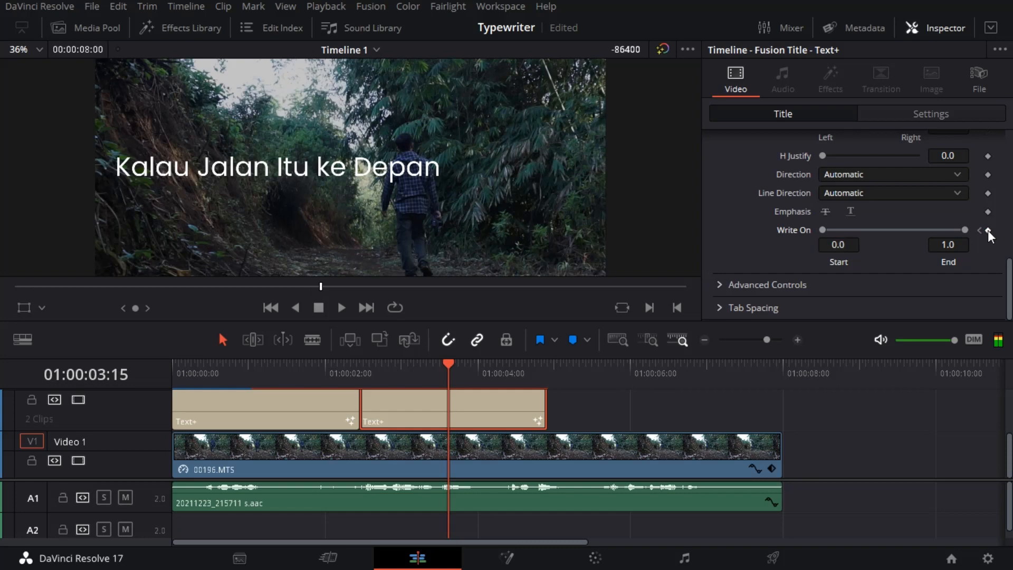
{"action": "left_click", "coordinate": [981, 231]}
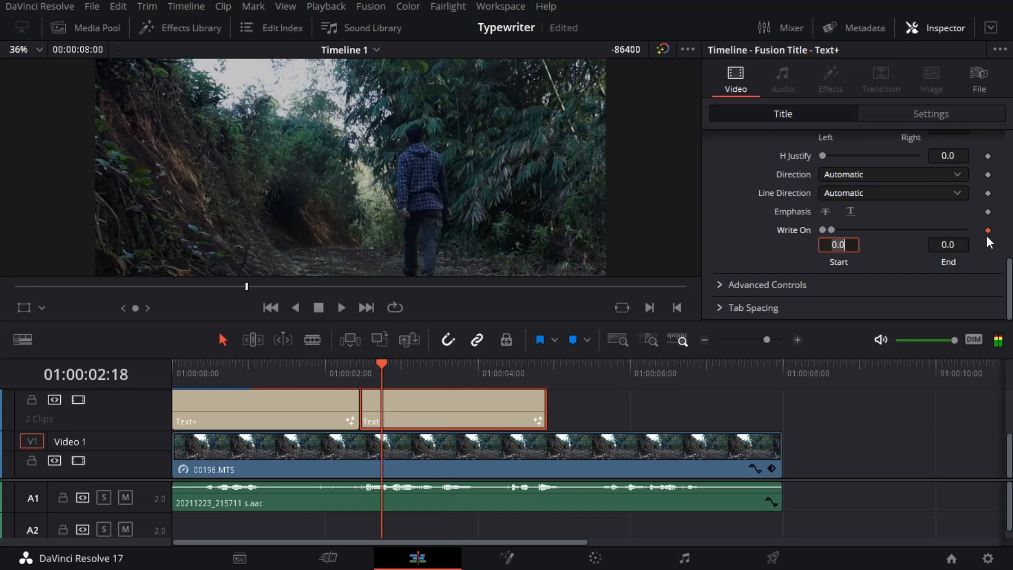
{"action": "left_click", "coordinate": [987, 230]}
Step: Set the second title's Write On End to 1.0 without keyframes so the full text shows
{"action": "left_click", "coordinate": [569, 402]}
{"action": "key", "text": "Up"}
{"action": "left_click", "coordinate": [522, 406]}
{"action": "left_click", "coordinate": [407, 377]}
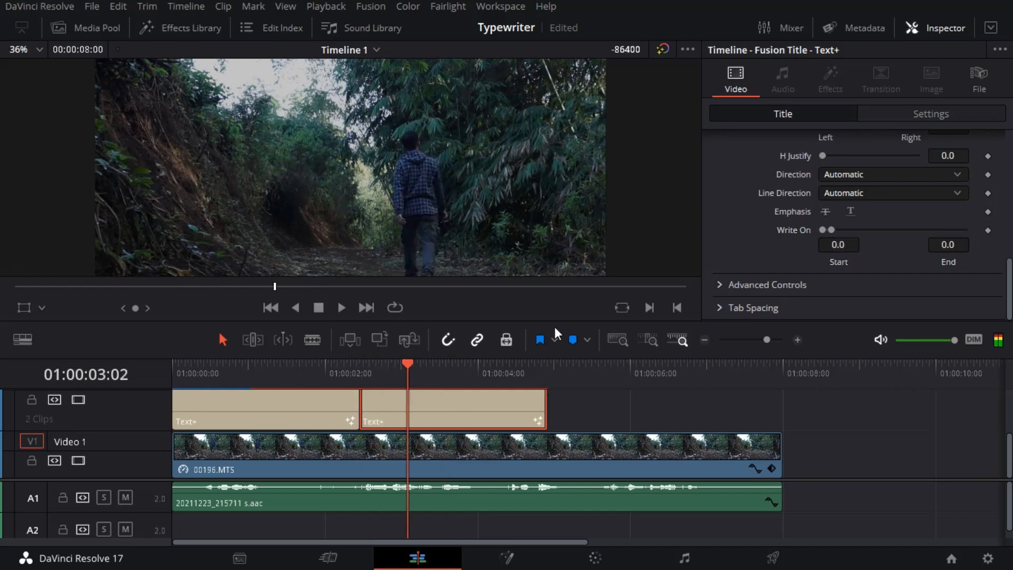
{"action": "left_click_drag", "start_coordinate": [831, 230], "coordinate": [979, 235]}
Step: Break the second title's text into two lines, "Kalau Jalan" and "Itu ke Depan"
{"action": "left_click_drag", "start_coordinate": [411, 377], "coordinate": [459, 410]}
{"action": "scroll", "coordinate": [812, 162], "scroll_direction": "up", "scroll_amount": 5}
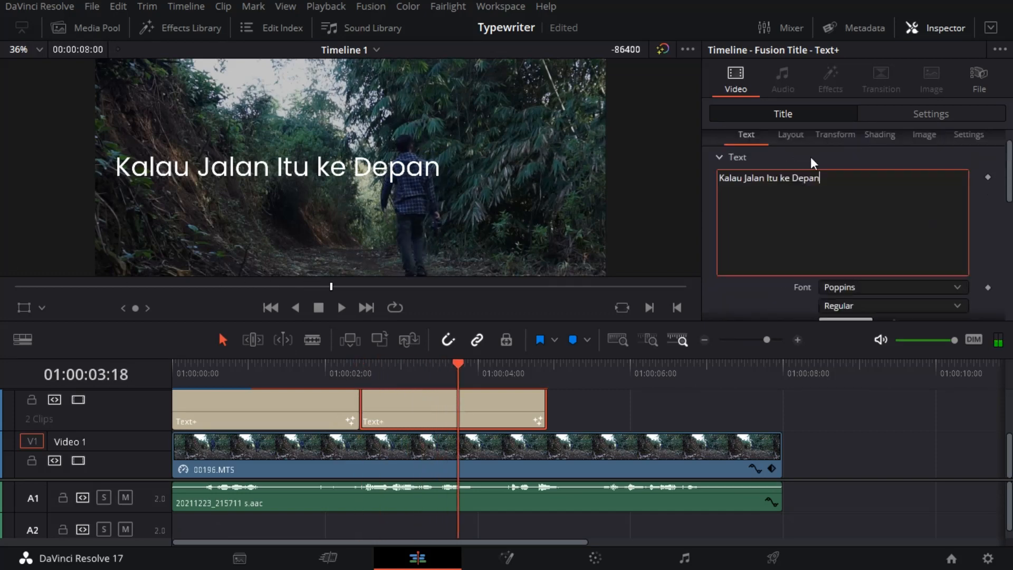
{"action": "key", "text": "Return"}
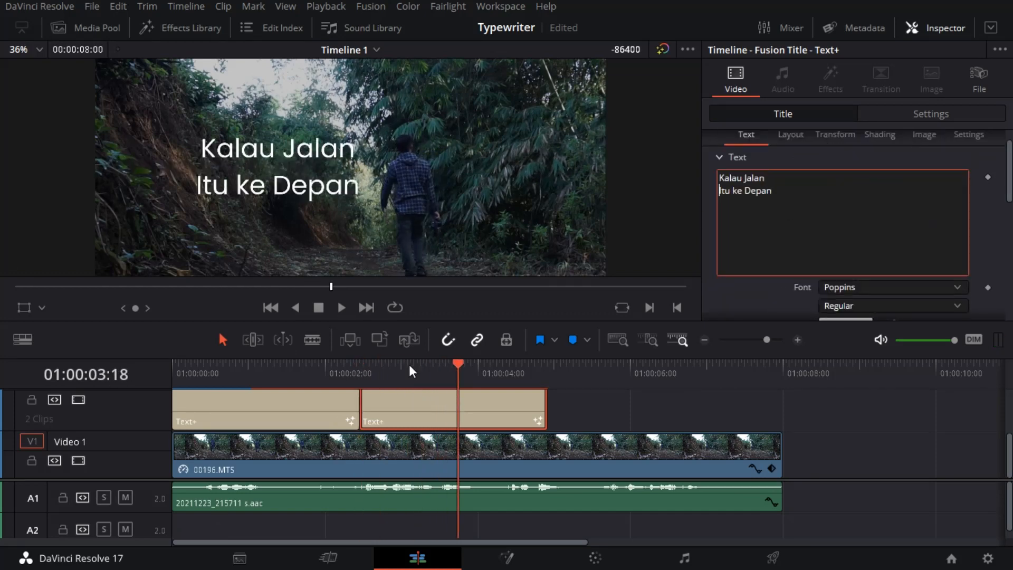
Step: Keyframe the second title's Write On End at 1.0 at 01:00:03:22 and at 0.0 at its start, 01:00:02:11
{"action": "left_click", "coordinate": [470, 373]}
{"action": "scroll", "coordinate": [897, 221], "scroll_direction": "down", "scroll_amount": 5}
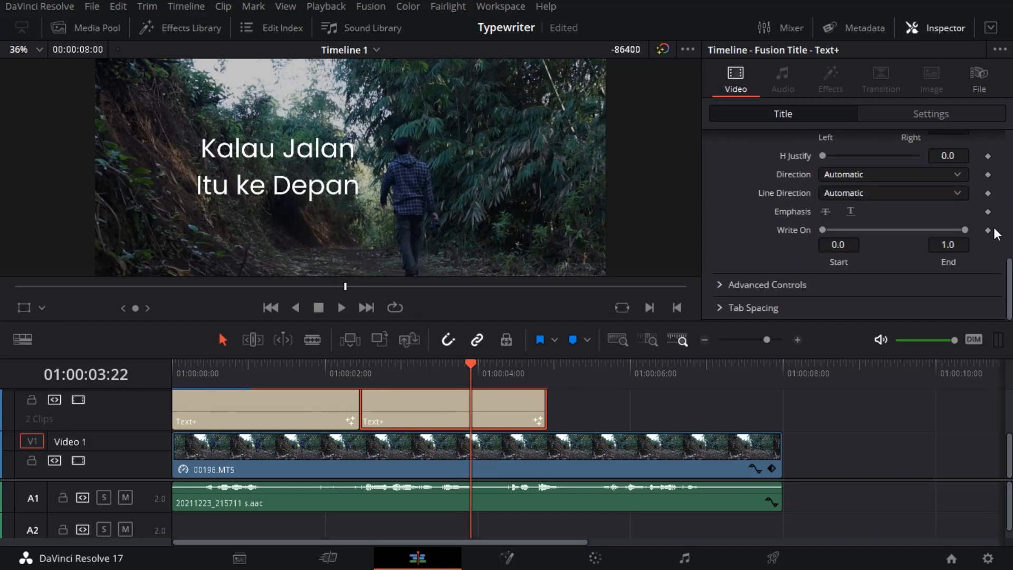
{"action": "key", "text": "Up"}
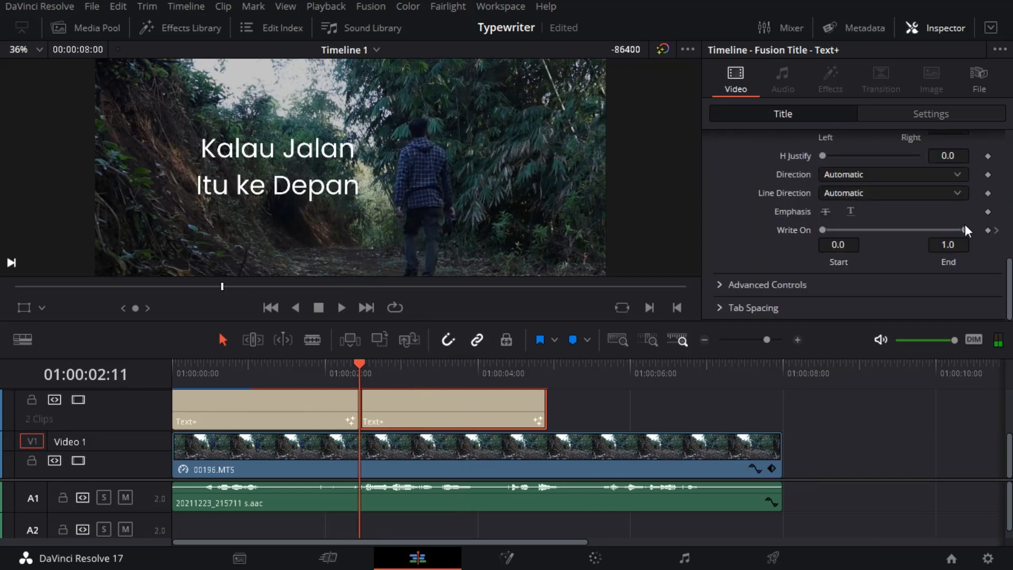
{"action": "left_click_drag", "start_coordinate": [959, 232], "coordinate": [718, 270]}
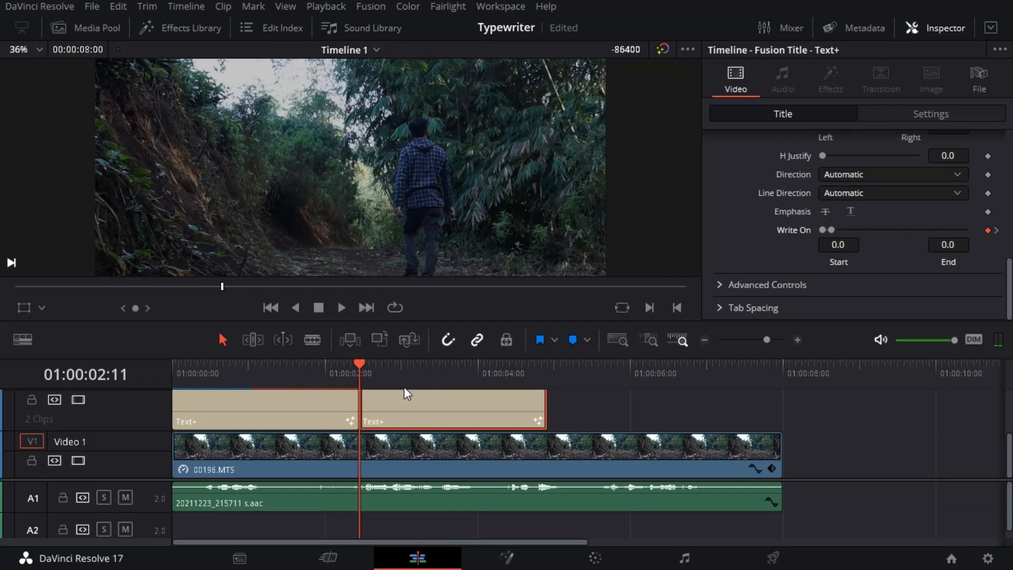